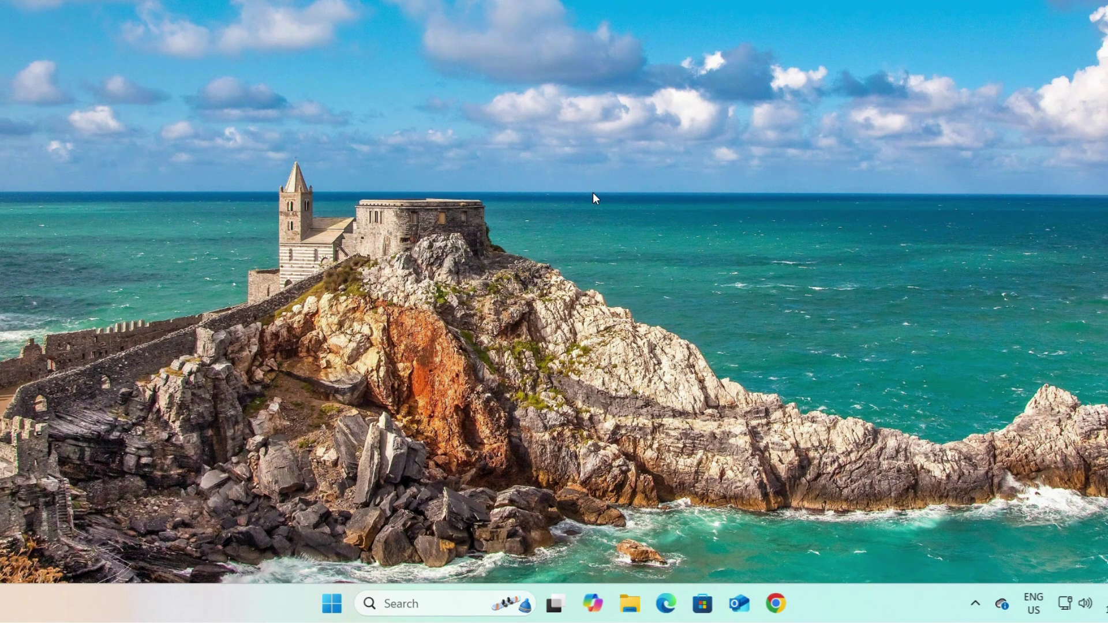
- Check the Windows version in the About Windows box via winver, then close it
left_click(427, 600)
type("winver")
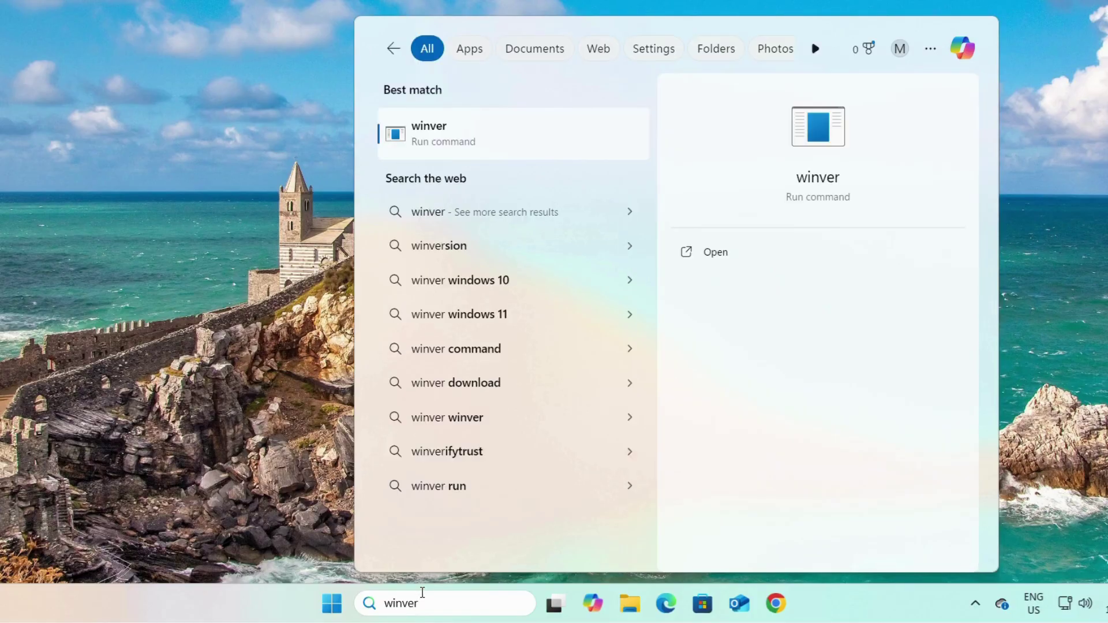
key("Return")
left_click_drag(123, 56, 473, 159)
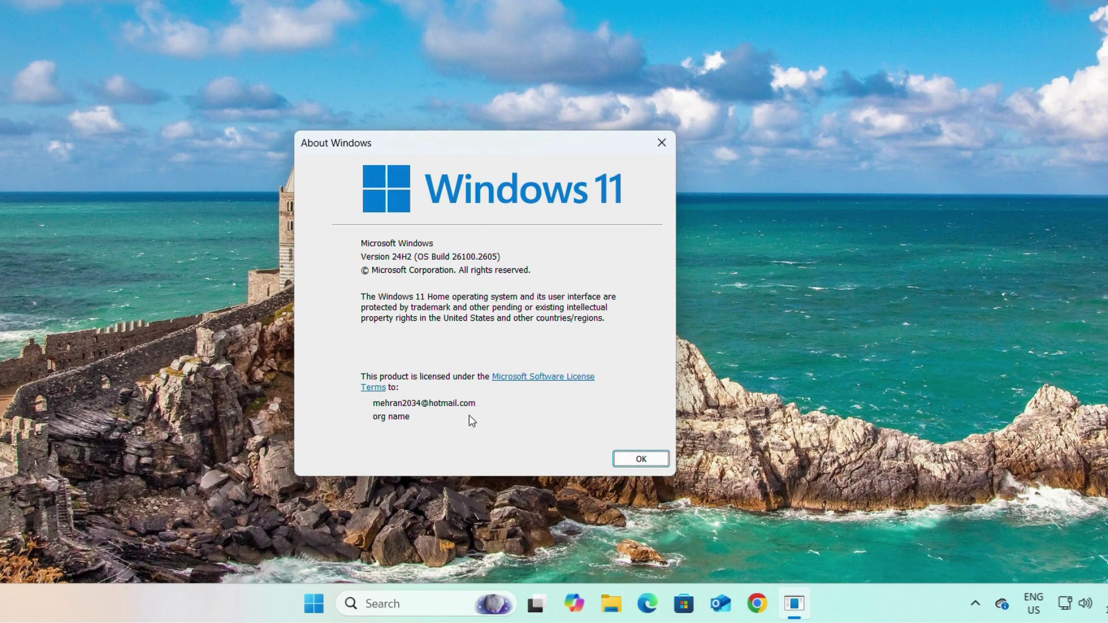
left_click(652, 458)
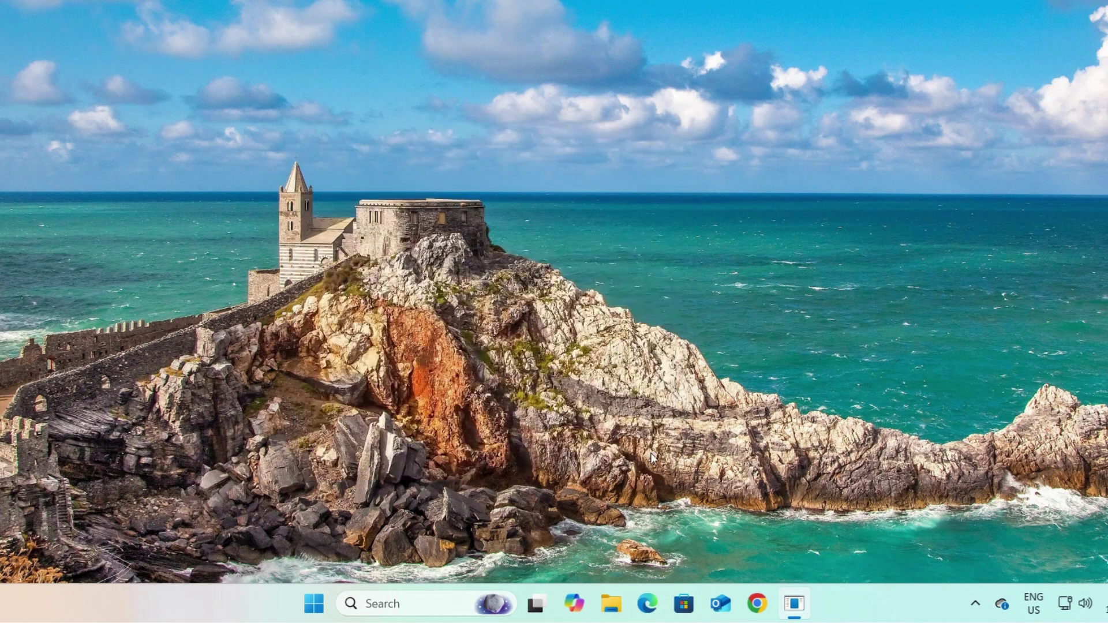
- In Windows Update settings, toggle 'Get the latest updates as soon as they're available' off and back on
left_click(439, 604)
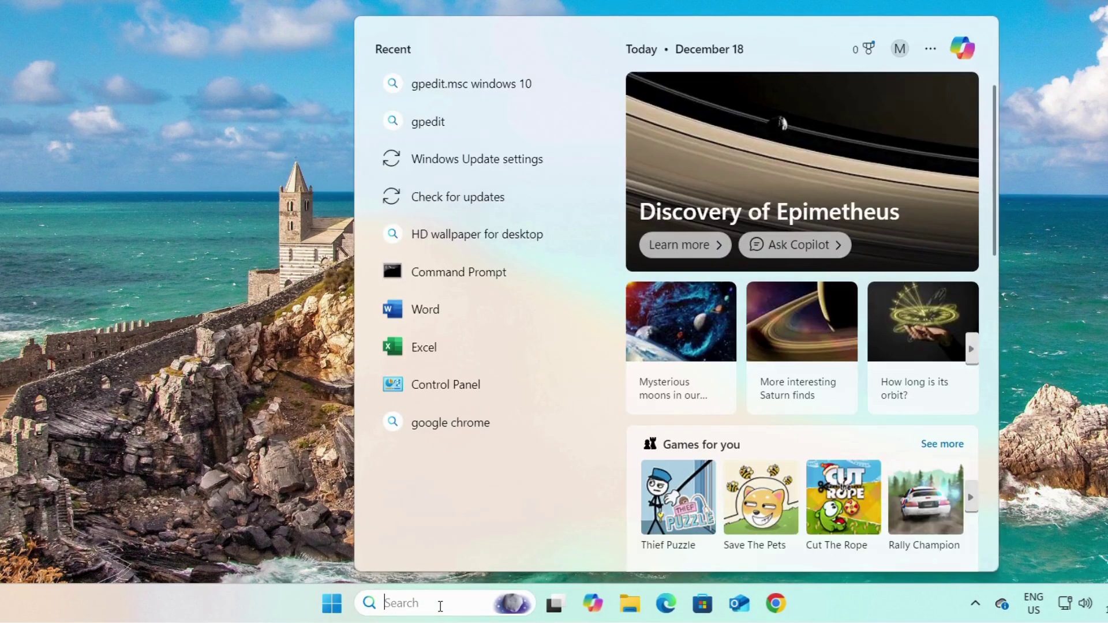
type("windows up")
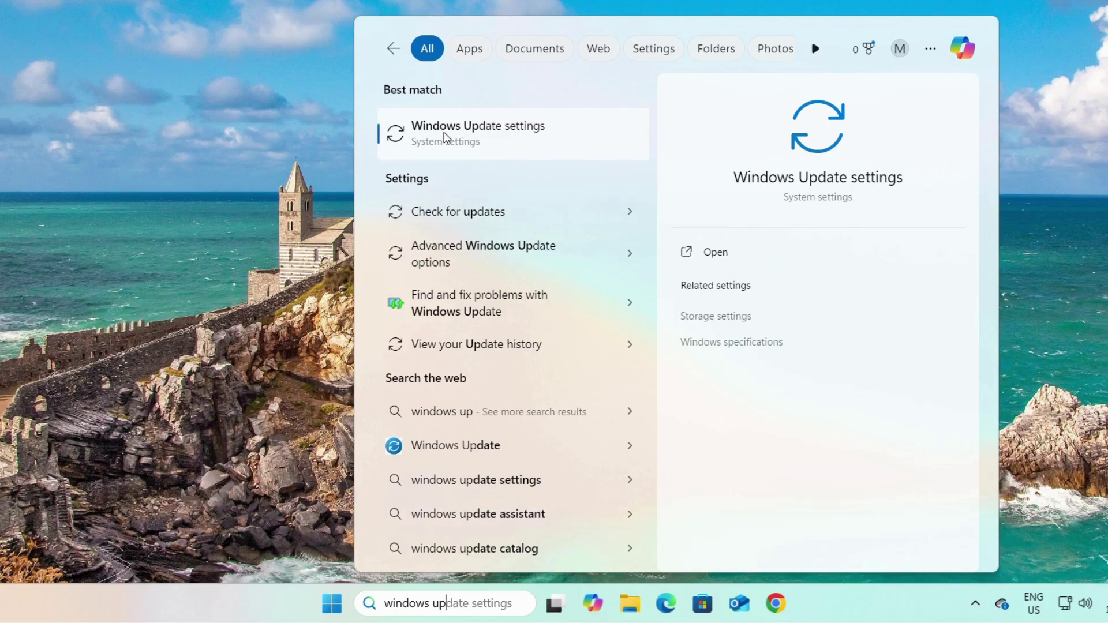
left_click(526, 134)
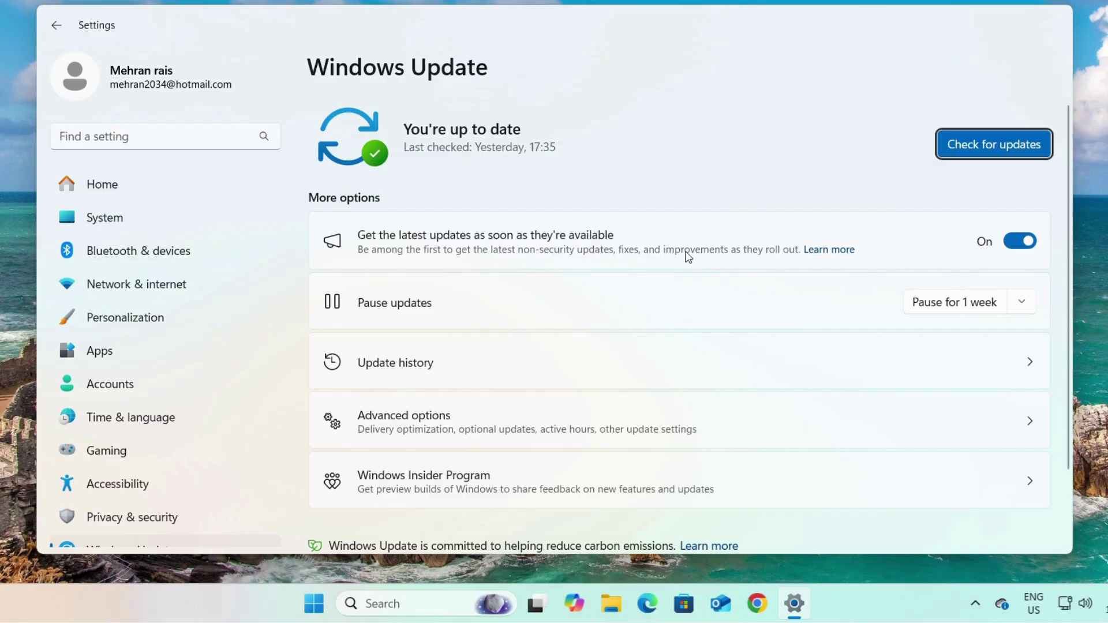
left_click(1018, 245)
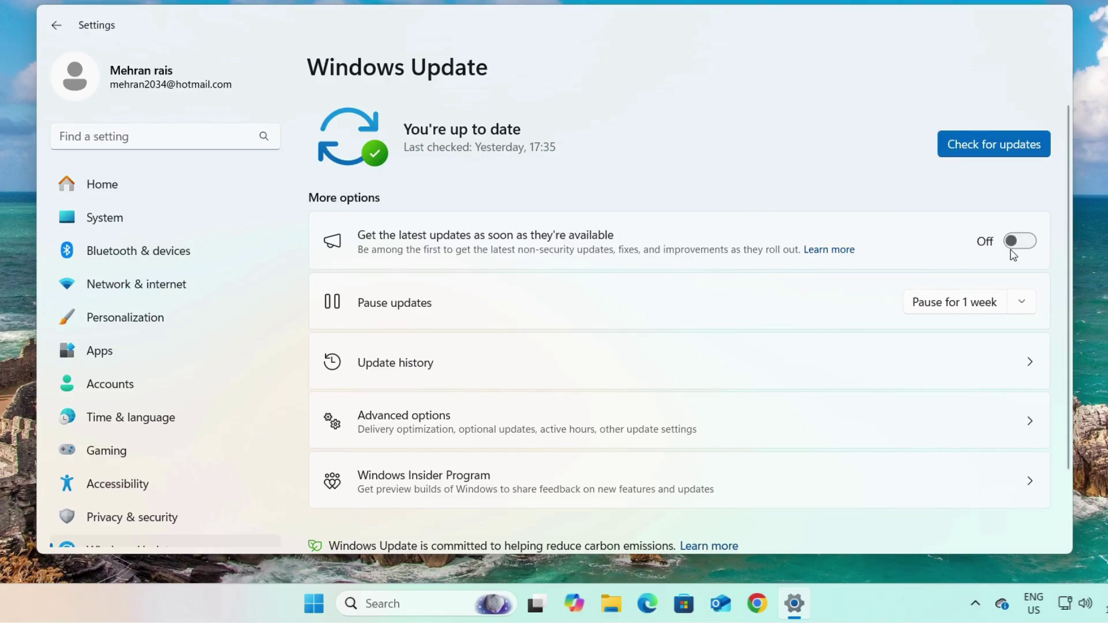
left_click(1025, 245)
left_click(1029, 365)
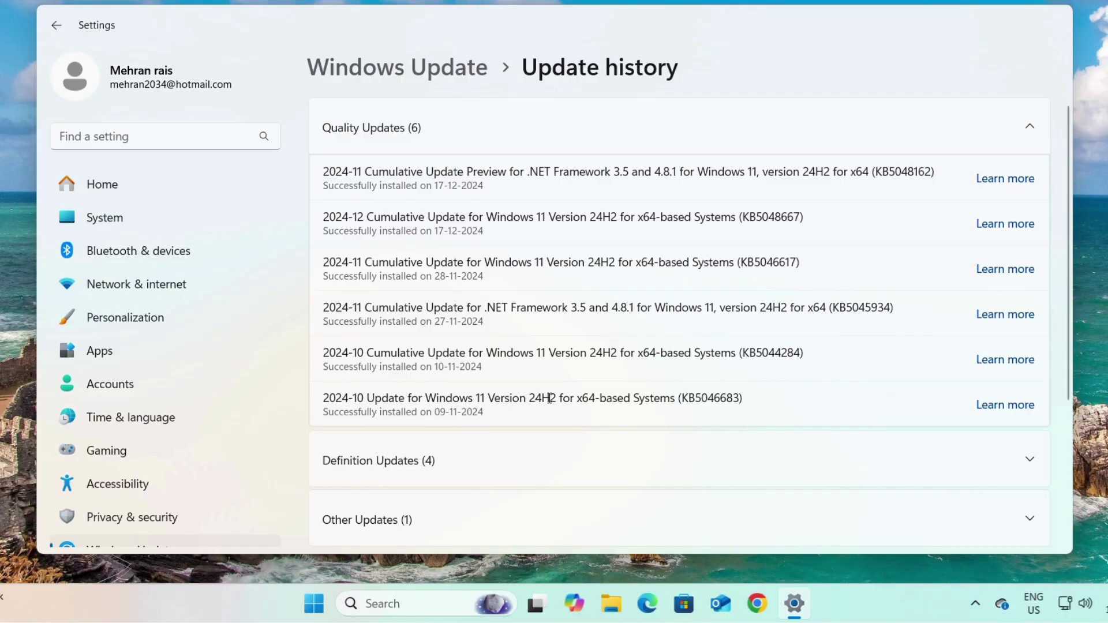
left_click(51, 27)
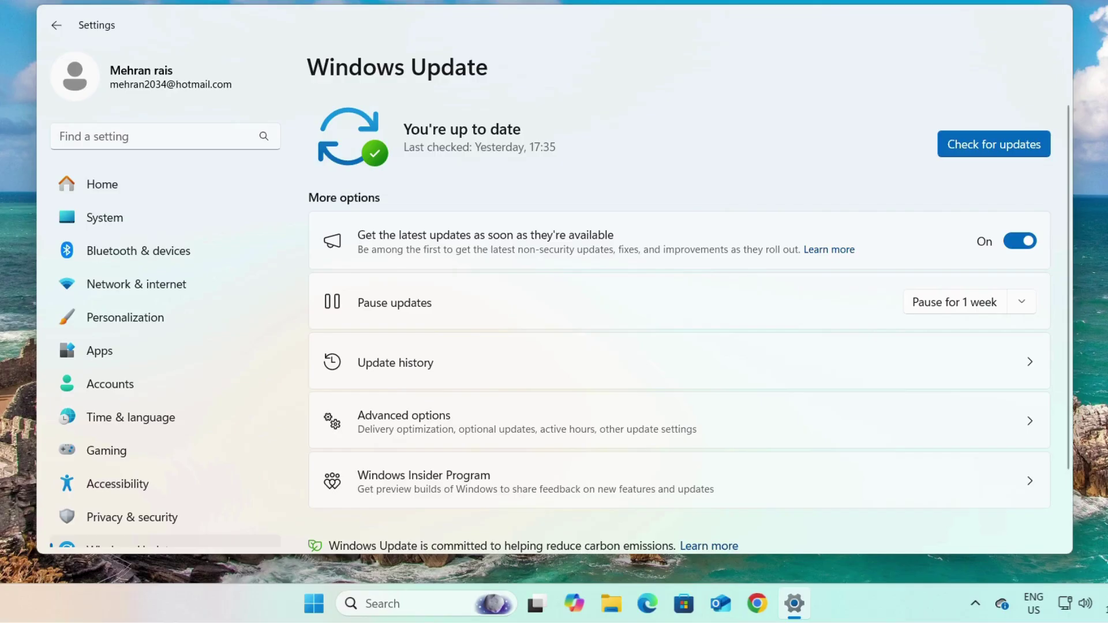
key("super+r")
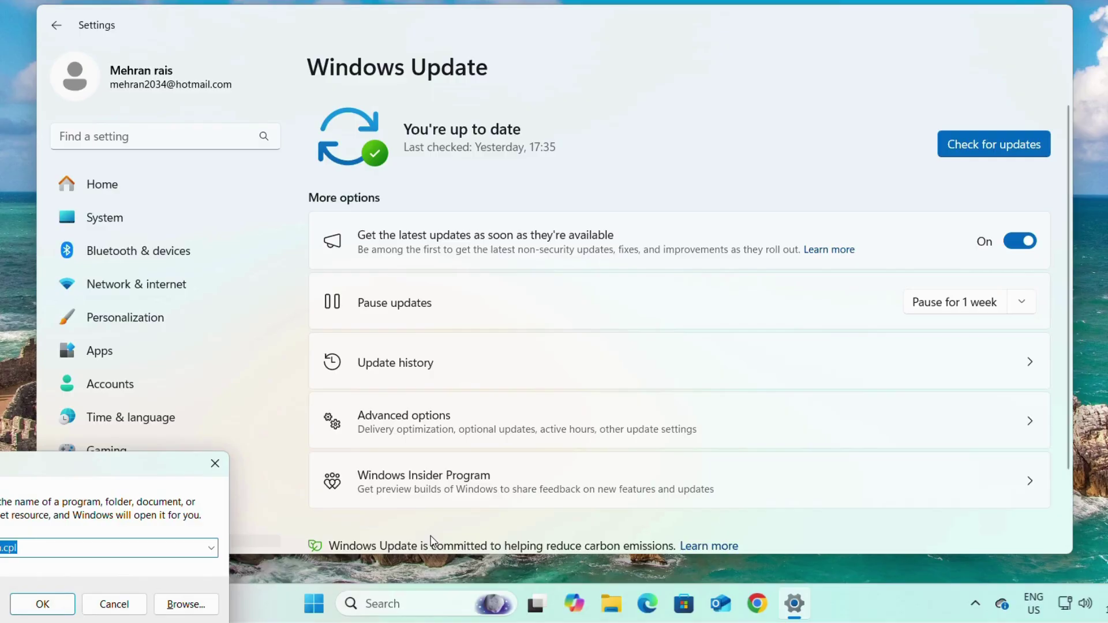
type("ncpa.cpl")
key("Return")
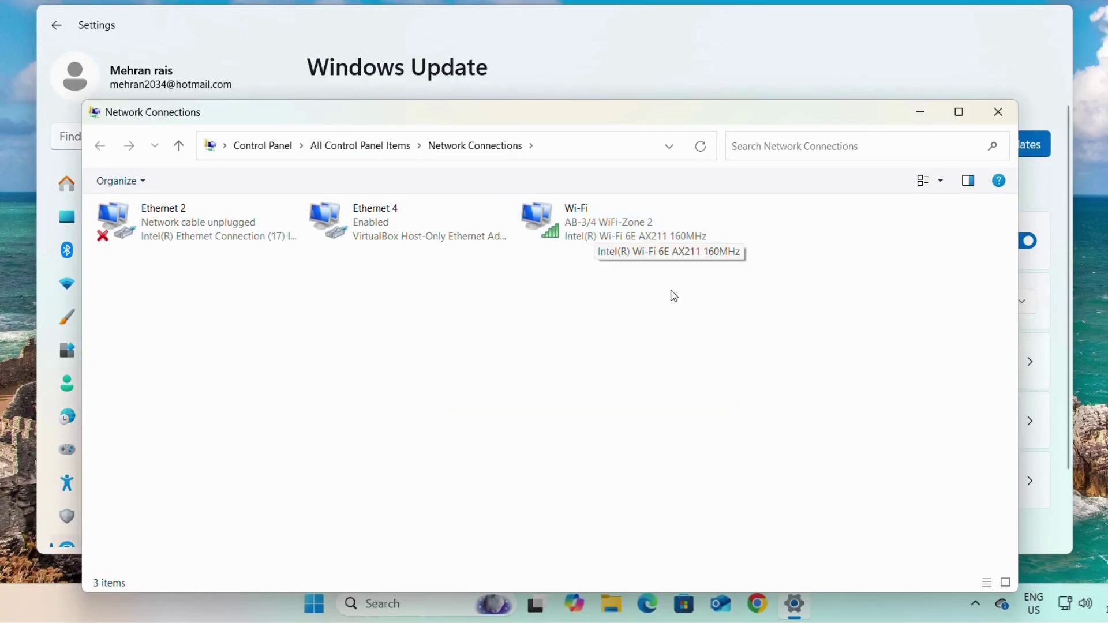
double_click(601, 224)
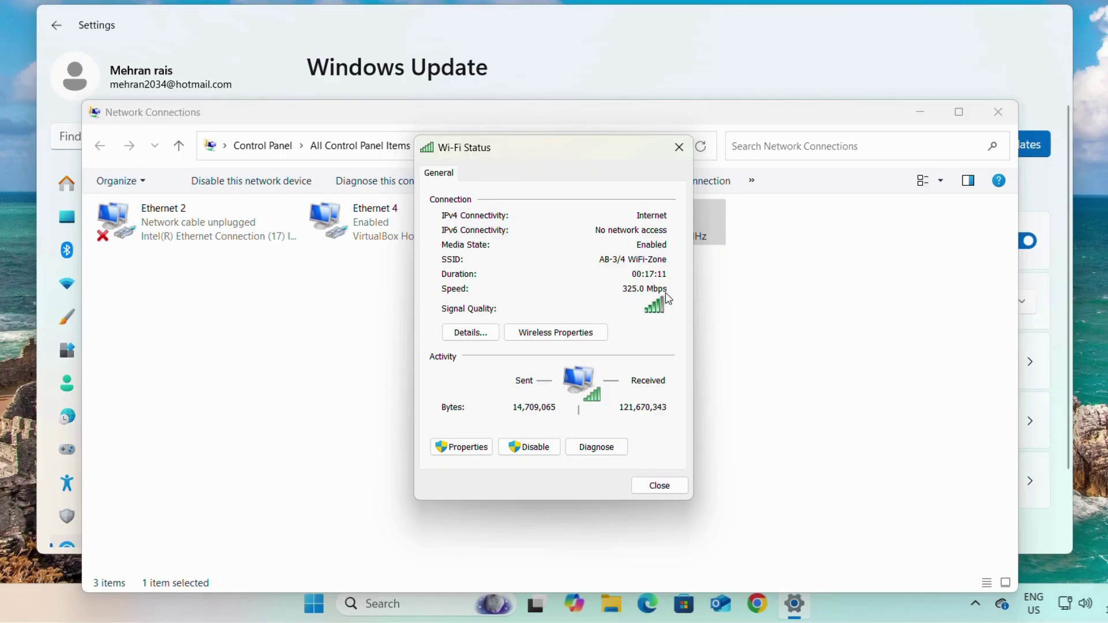
key("Escape")
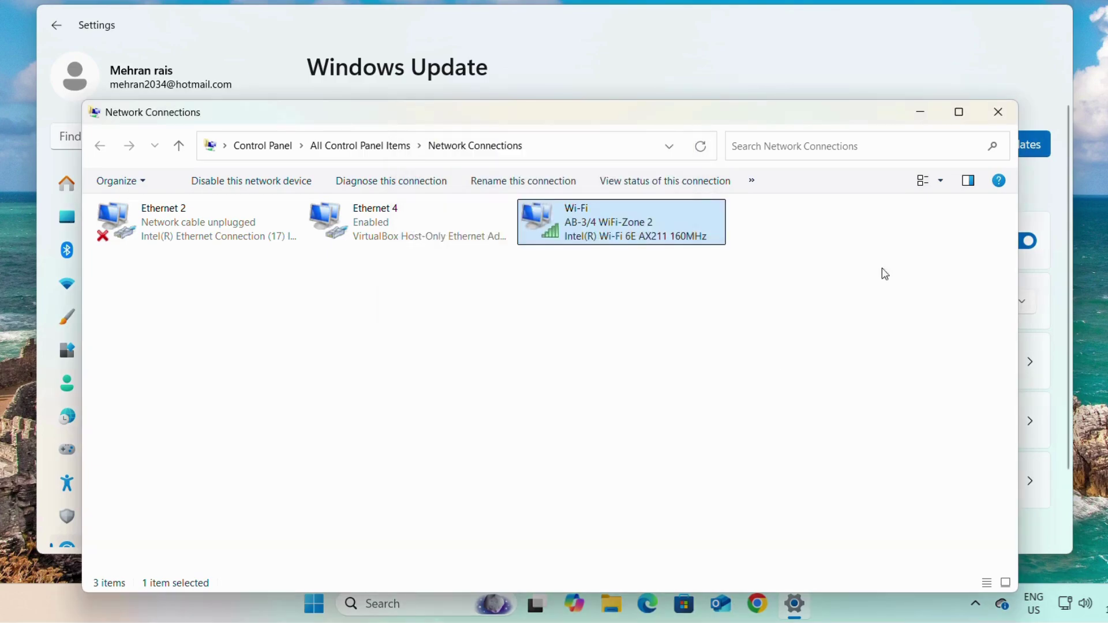
left_click(998, 112)
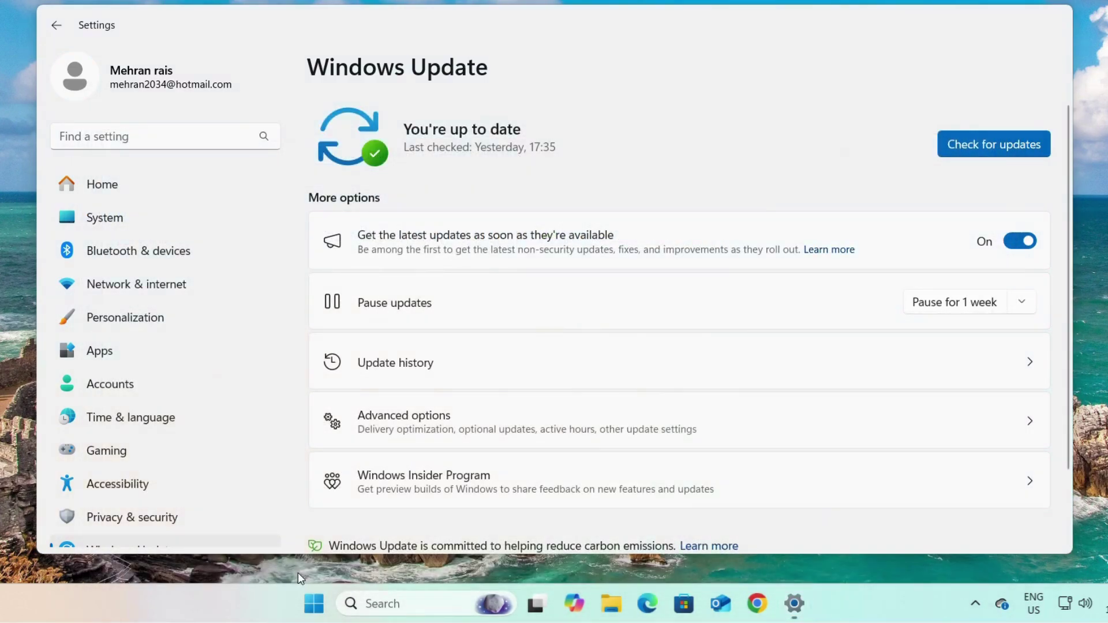
key("super+r")
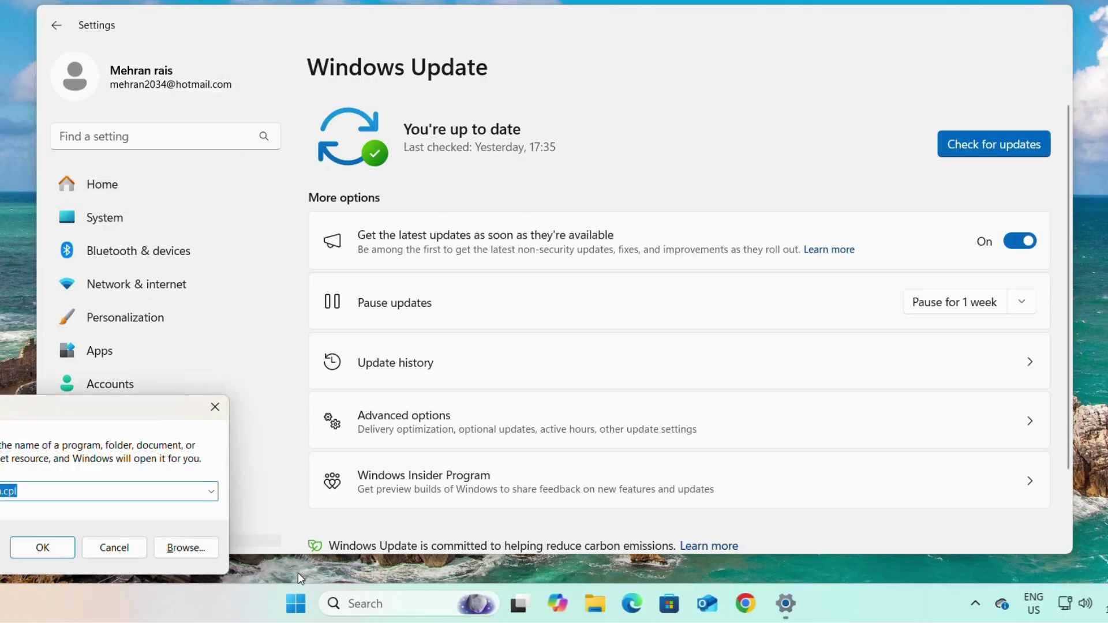
left_click(54, 548)
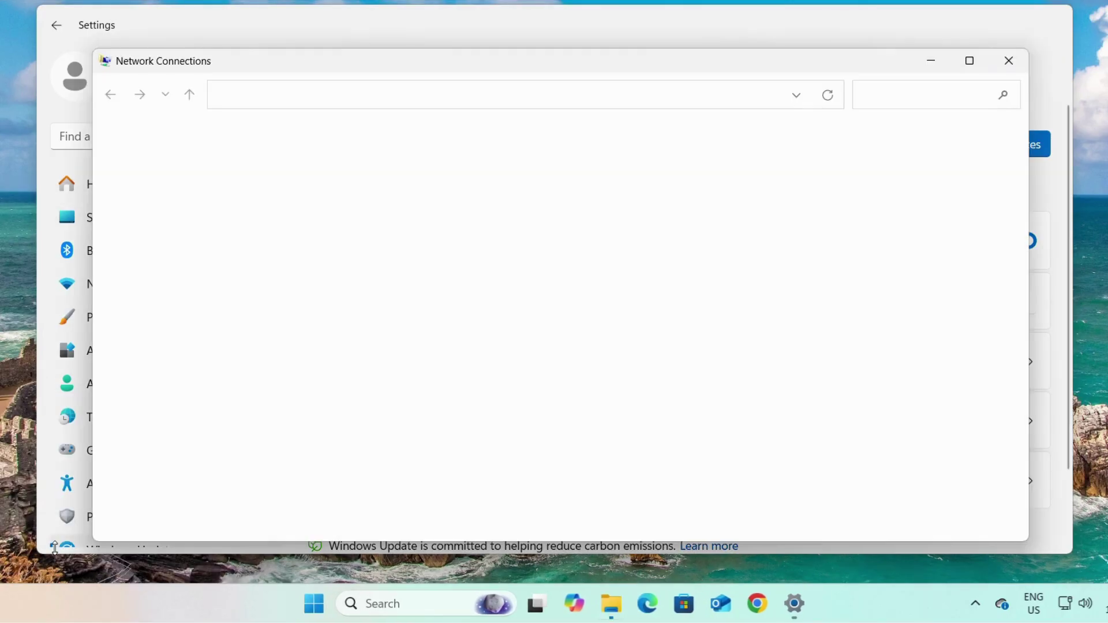
double_click(173, 171)
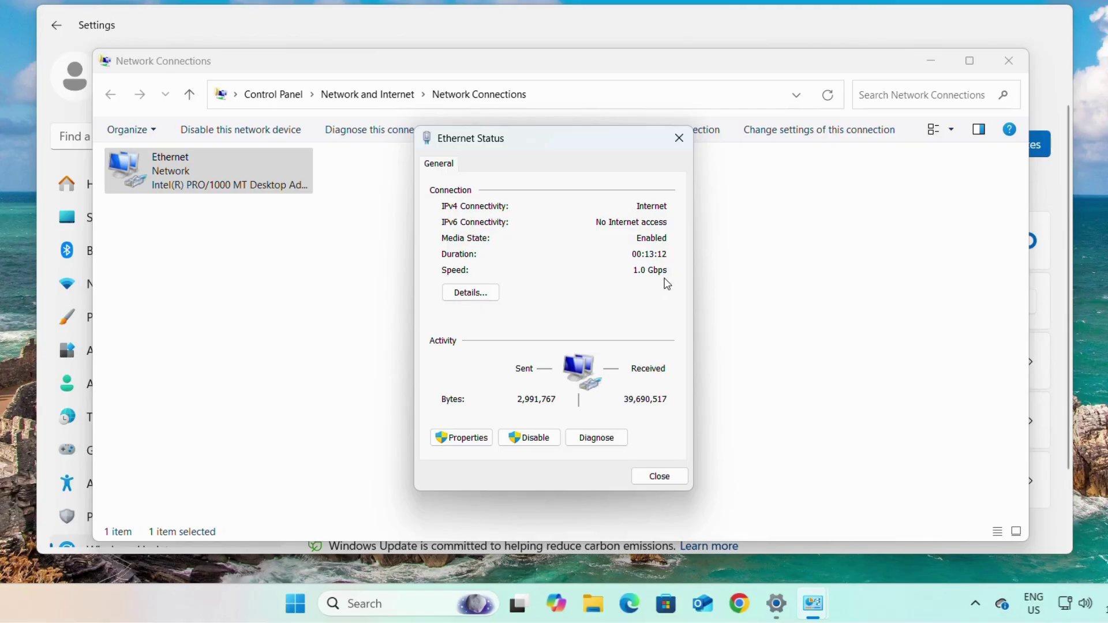
left_click(666, 477)
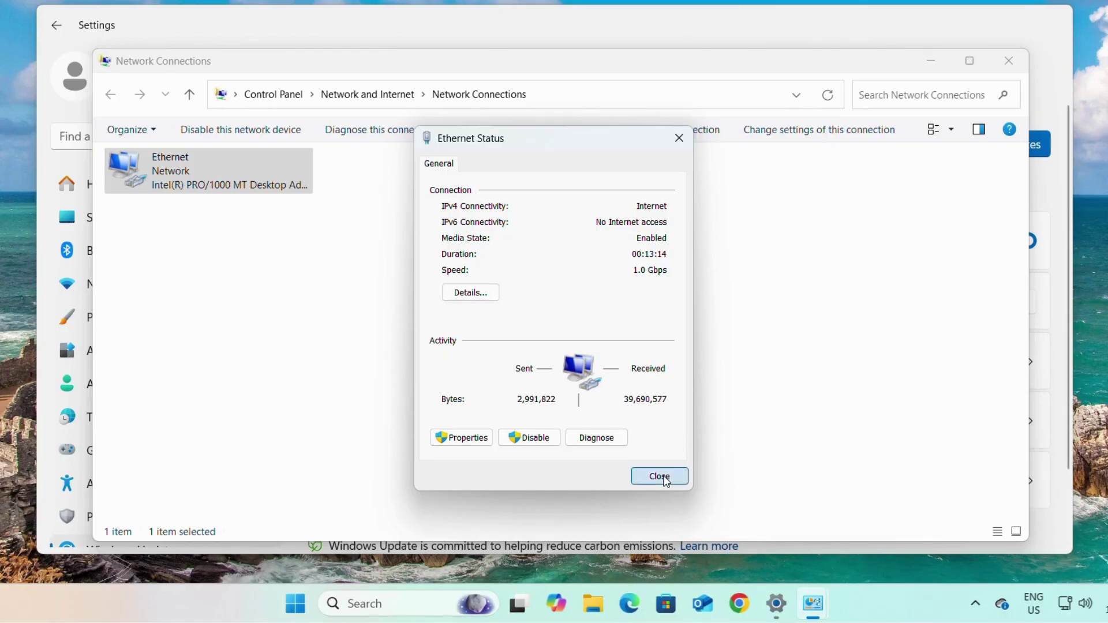
left_click(1010, 61)
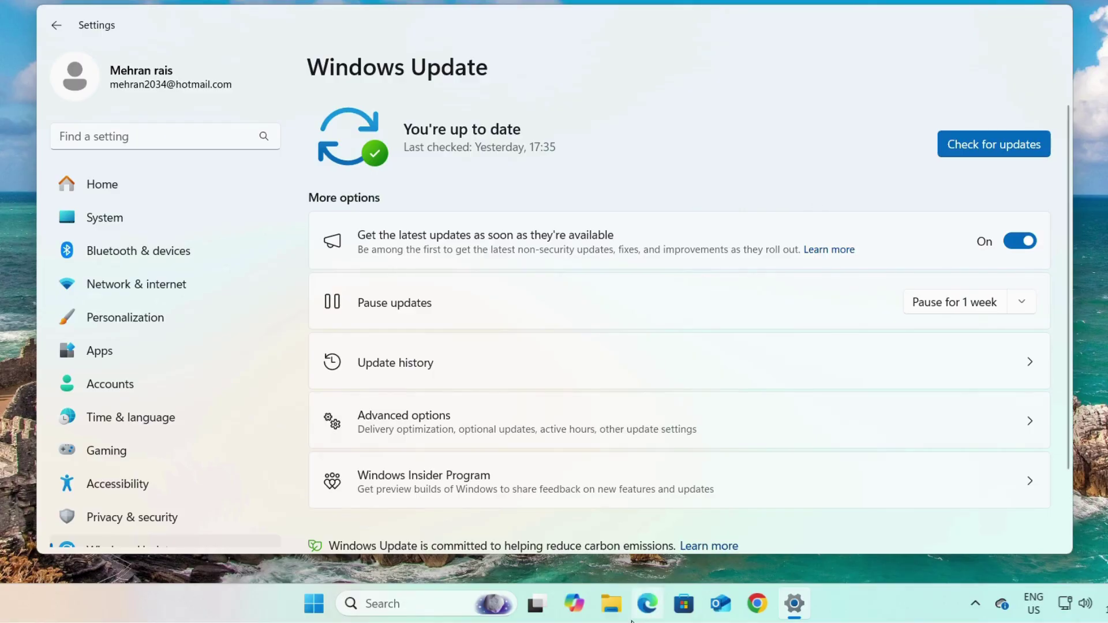
- Open File Explorer on This PC to show its drives
left_click(612, 612)
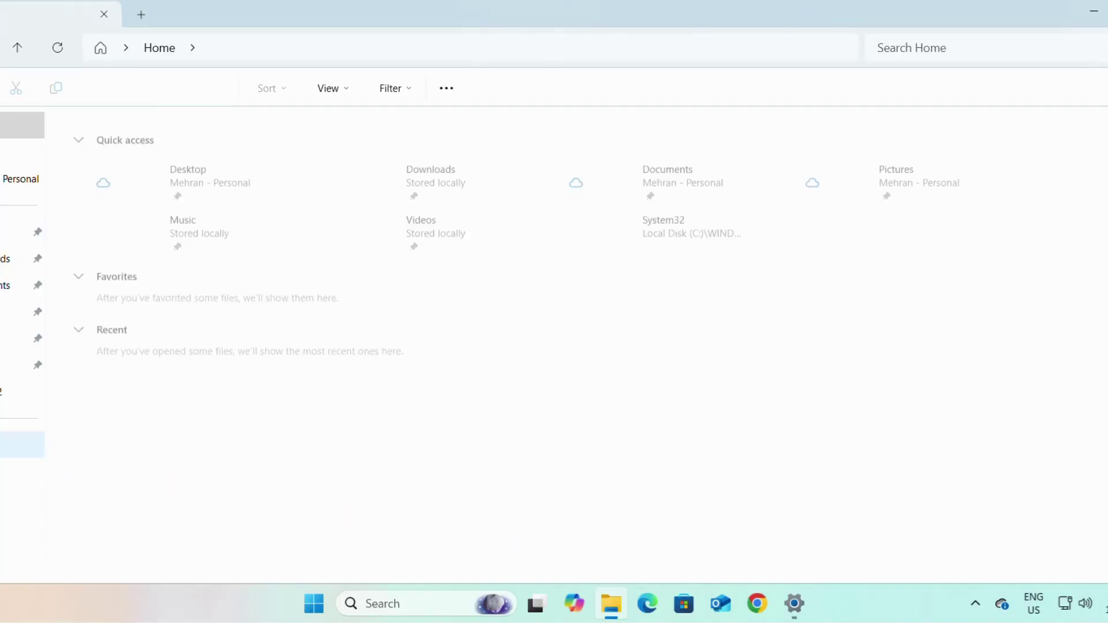
left_click(21, 445)
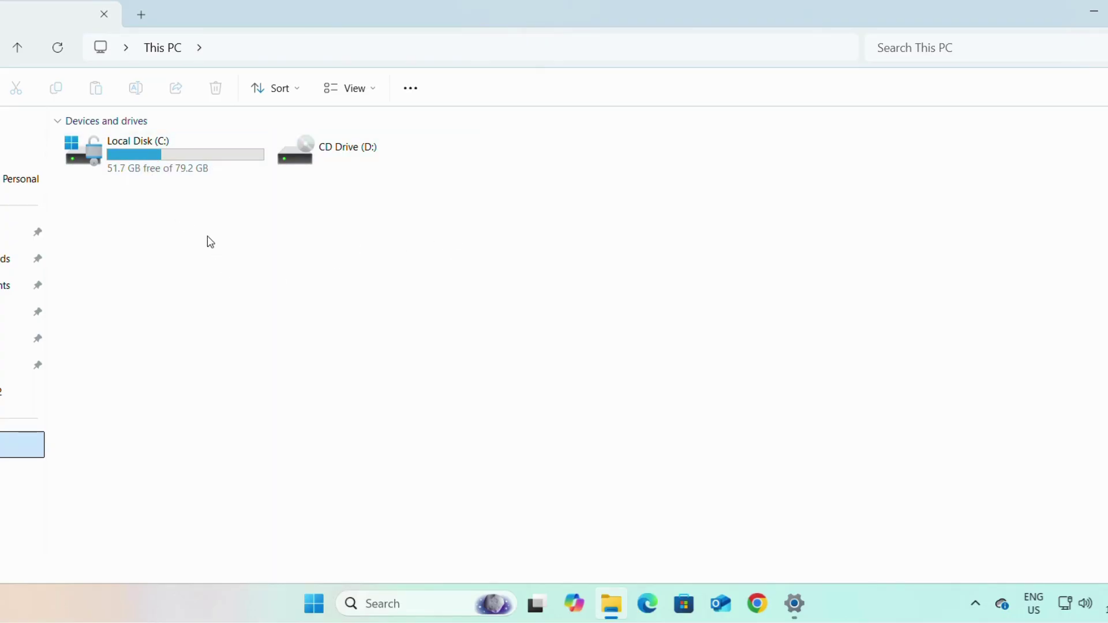
left_click(316, 294)
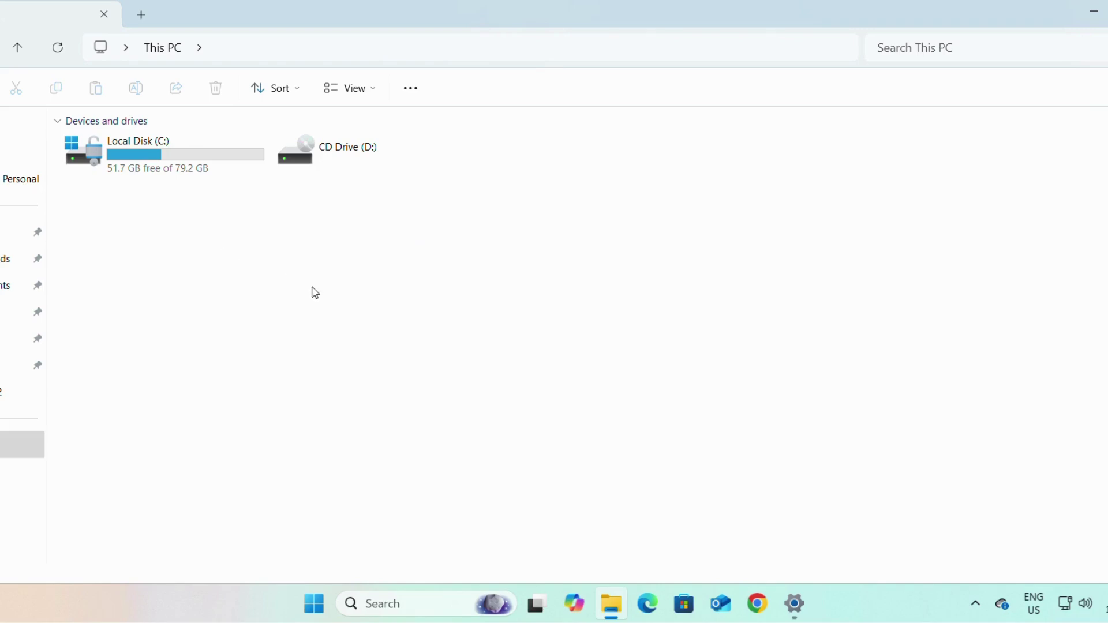
- Run 'temp' to open the C:\Windows\Temp folder, then go back
key("super+r")
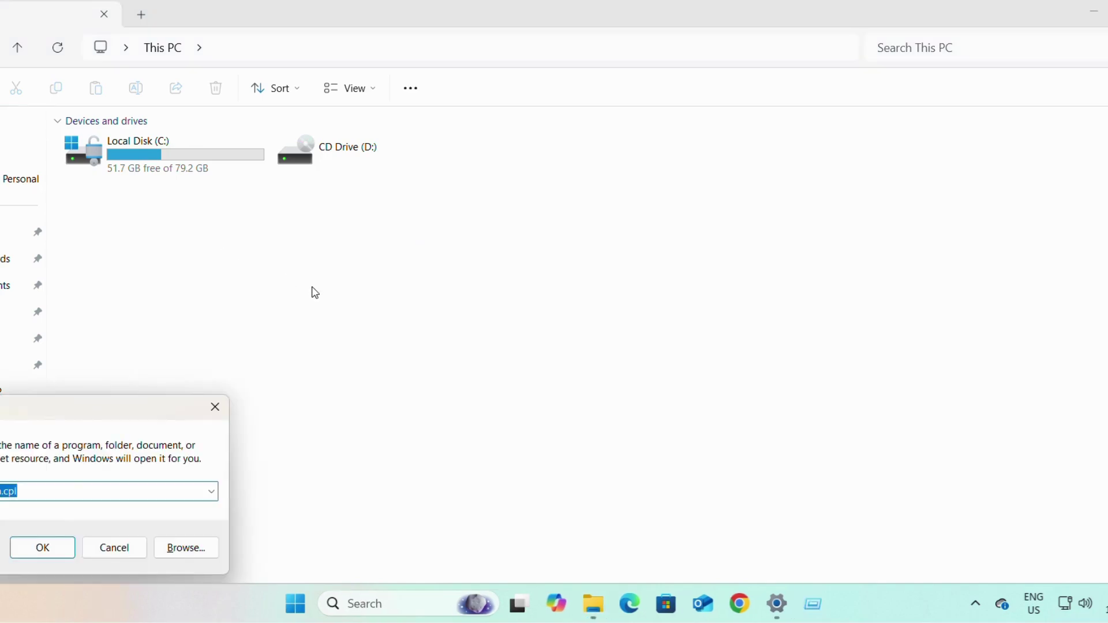
type("temp")
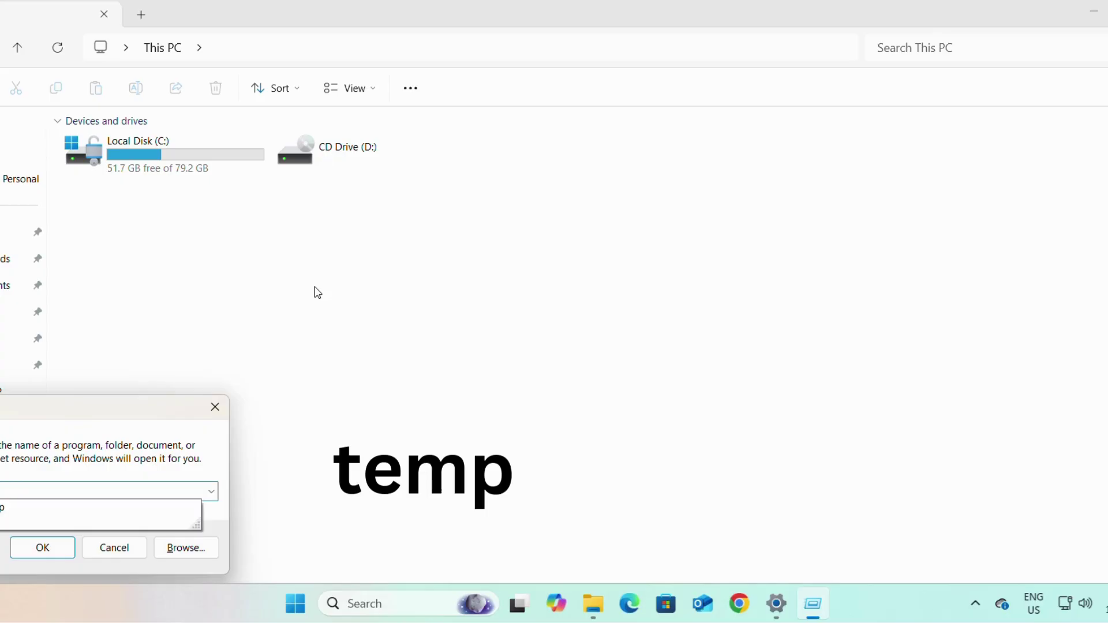
key("Return")
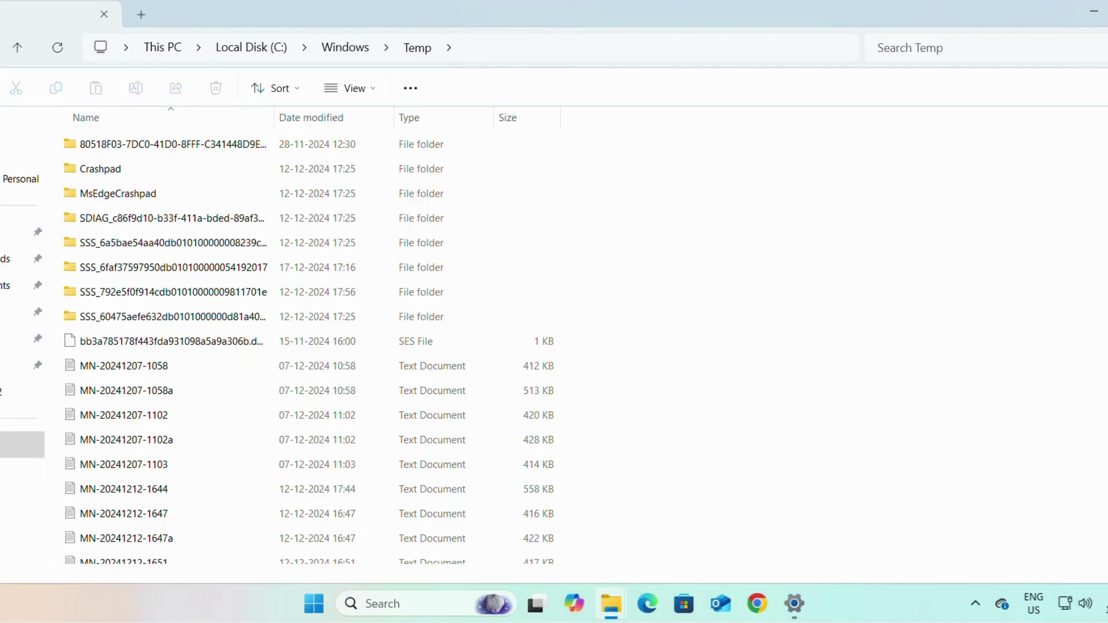
key("alt+Left")
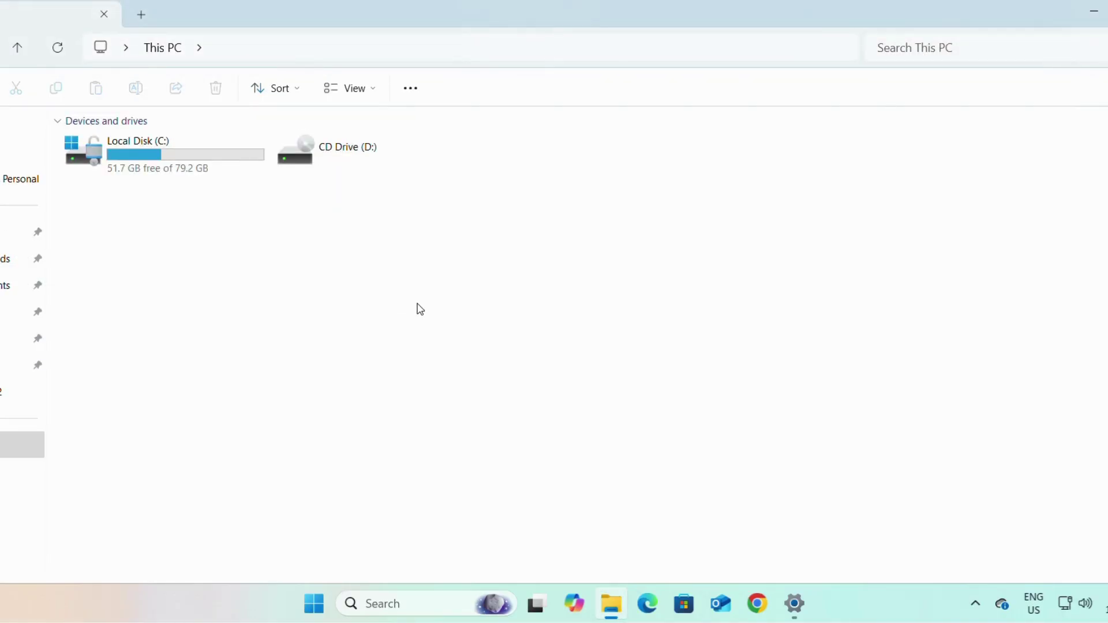
- Open the user's %temp% folder, scroll through it, and return to This PC
key("super+r")
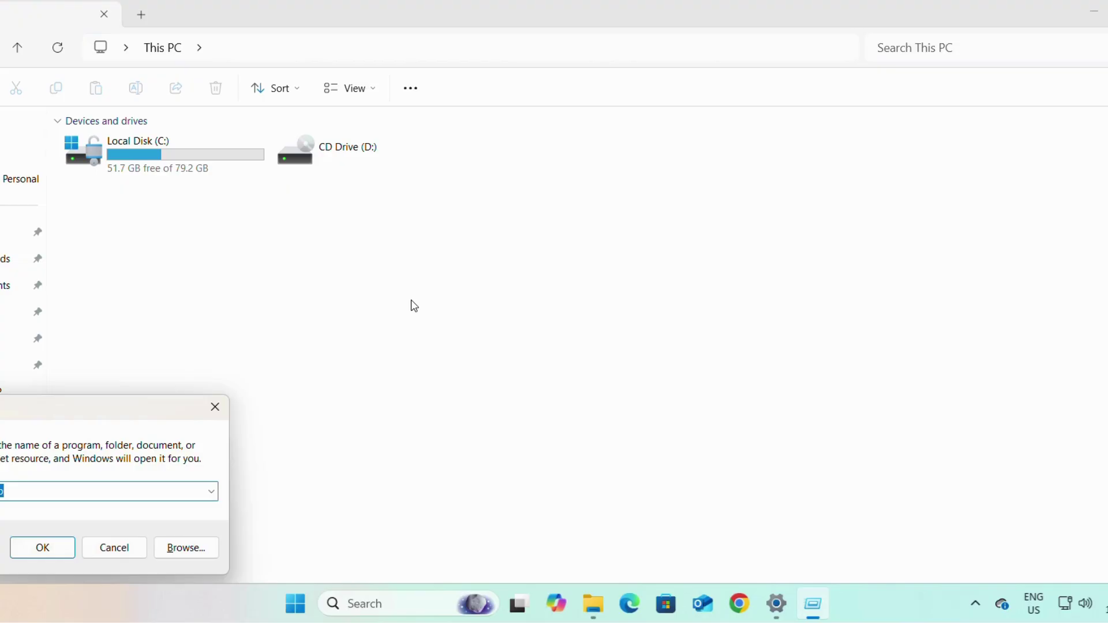
type("%te")
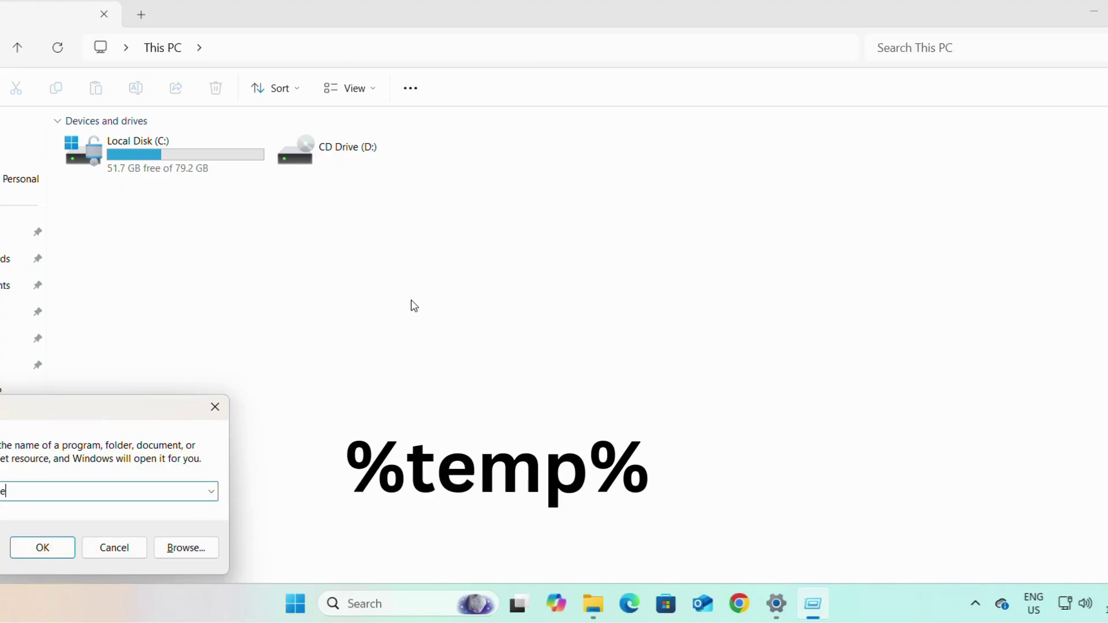
type("mp%")
key("Return")
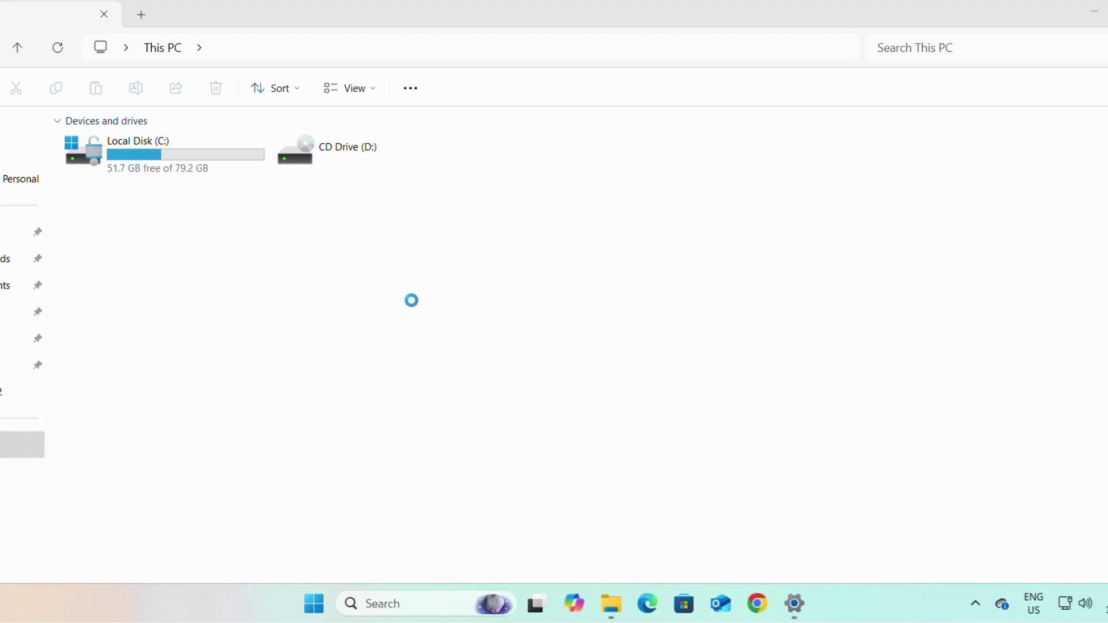
scroll(370, 249, "down", 10)
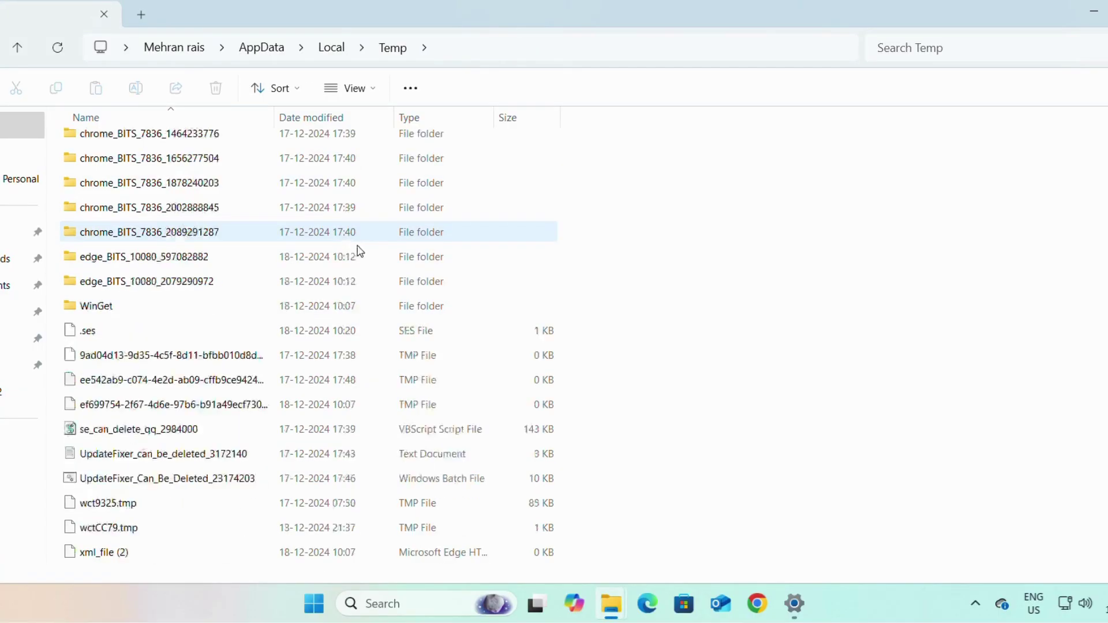
scroll(375, 332, "up", 10)
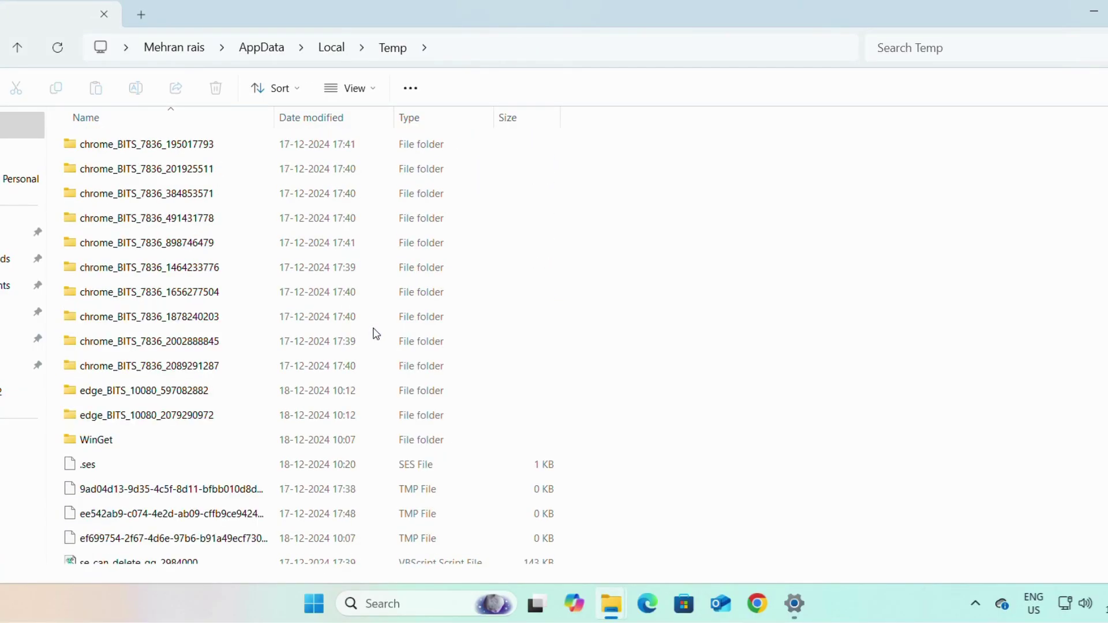
left_click(22, 445)
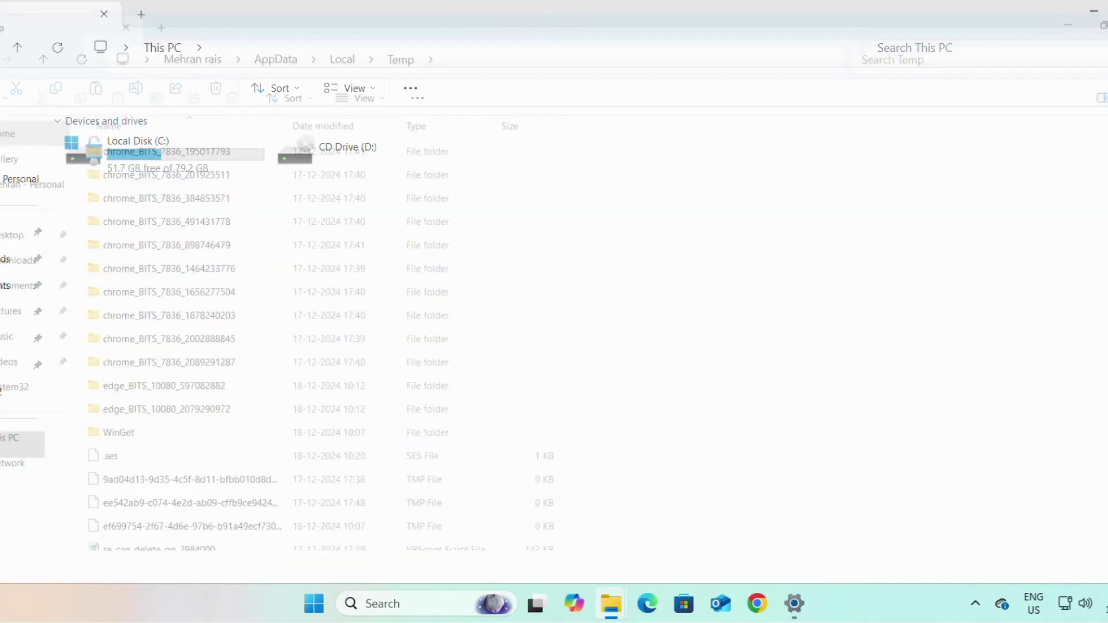
left_click(794, 606)
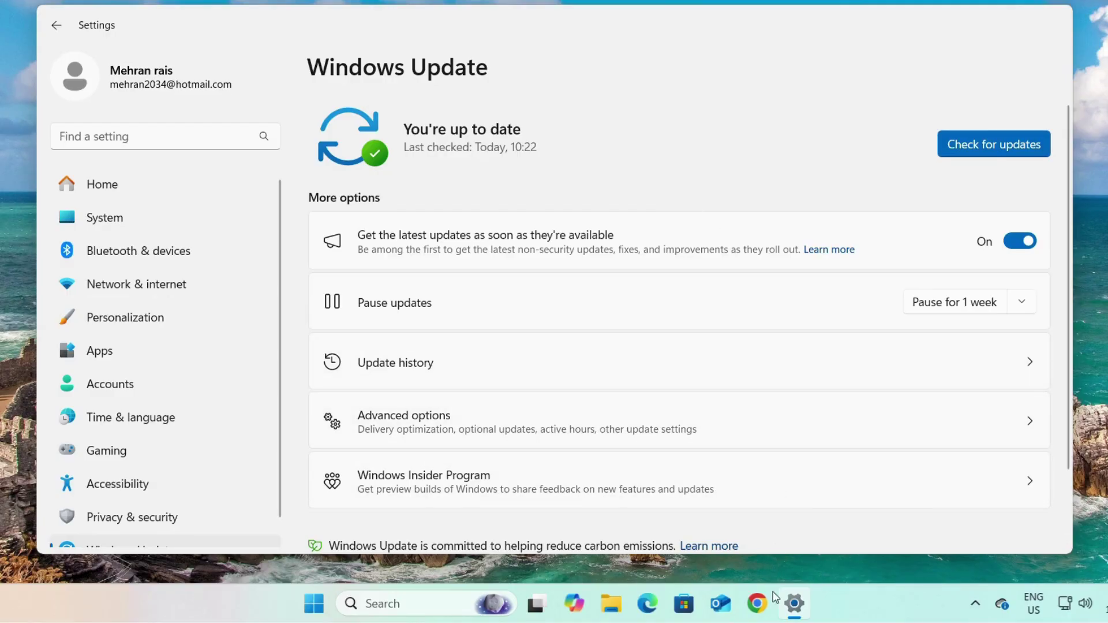
- Switch from the up-to-date Windows Update page over to Google Chrome
left_click(759, 610)
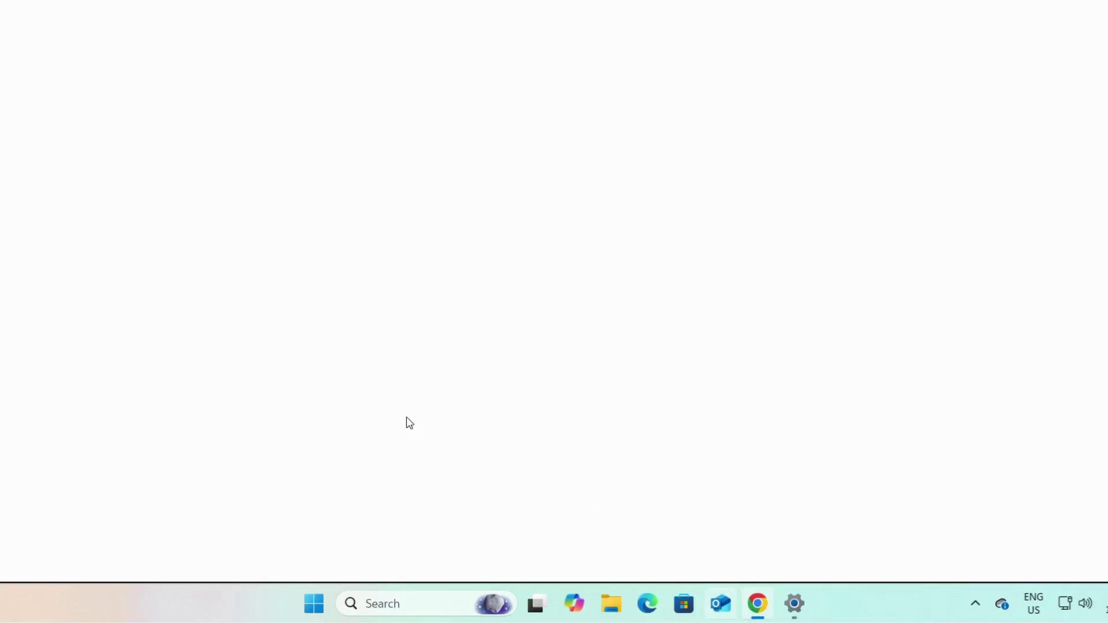
- Search Google for windows update fixer and open the winupdatefixer.com site
left_click(415, 320)
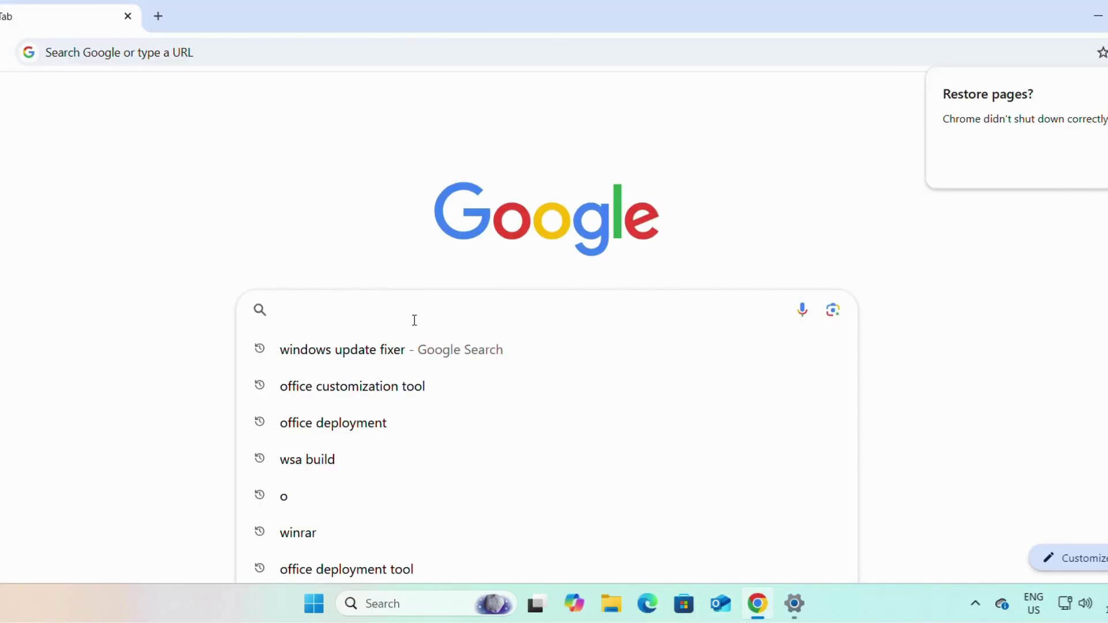
type("windows update fixer")
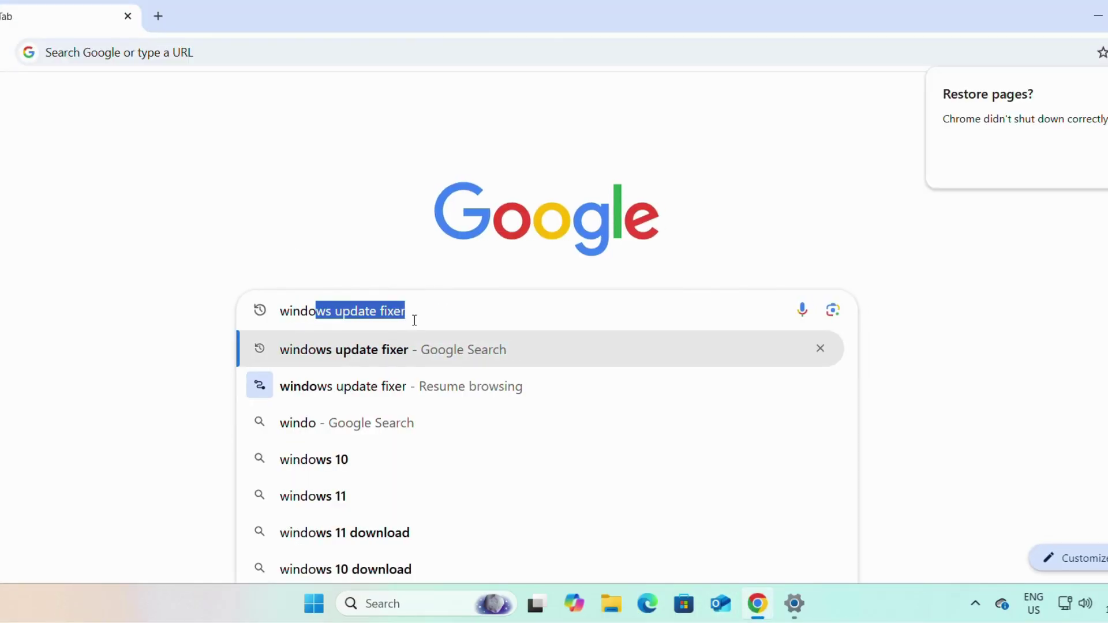
key("Return")
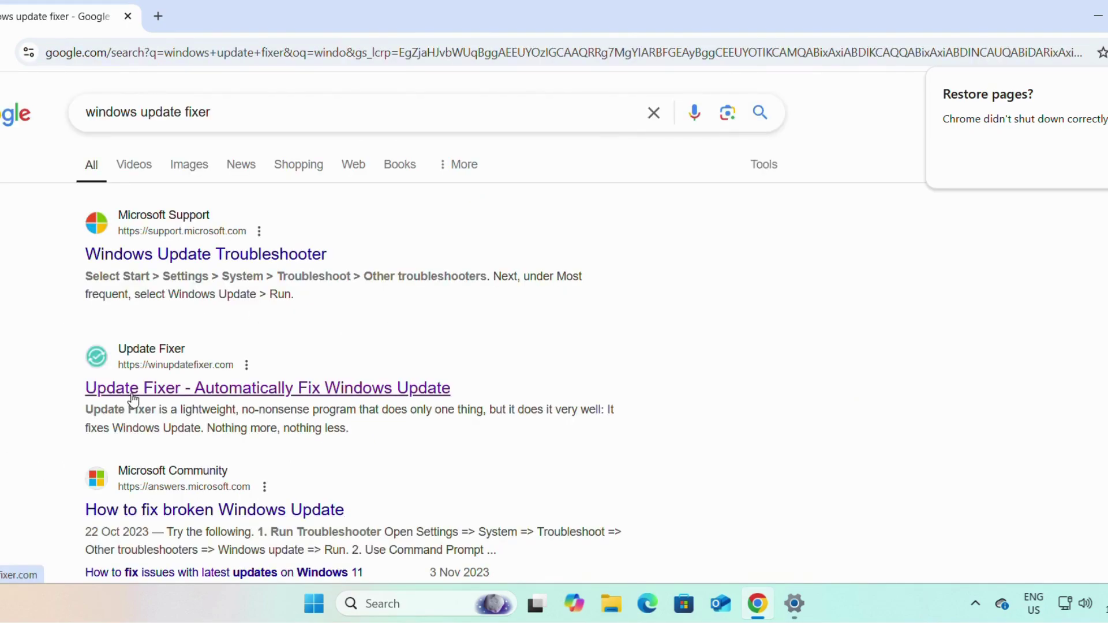
left_click(193, 397)
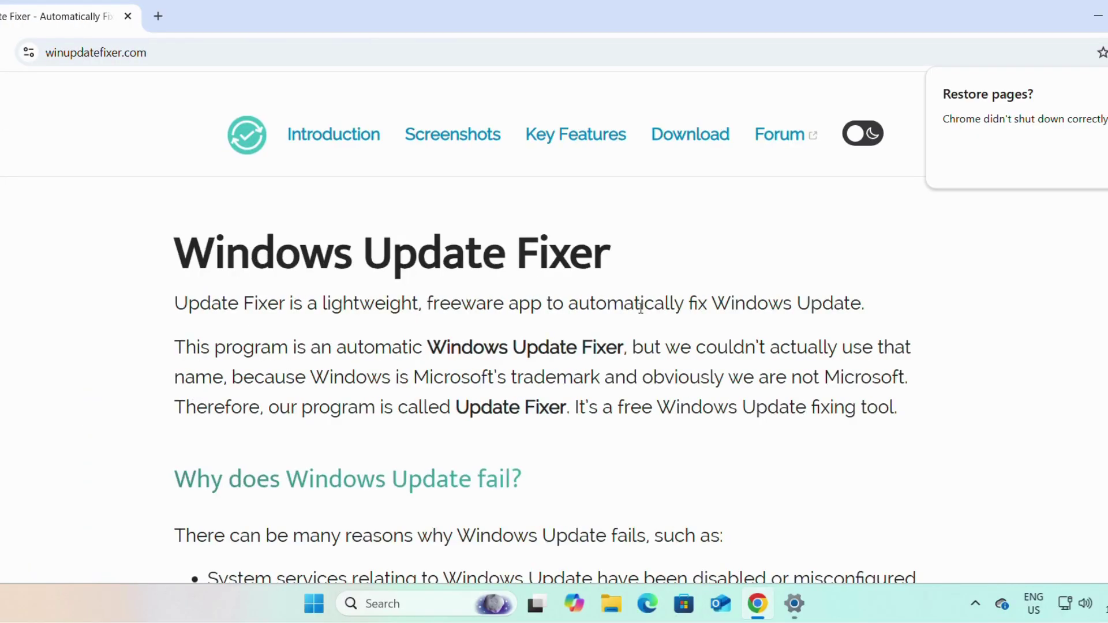
- Scroll to the Download section and download the portable Update Fixer
scroll(594, 277, "down", 15)
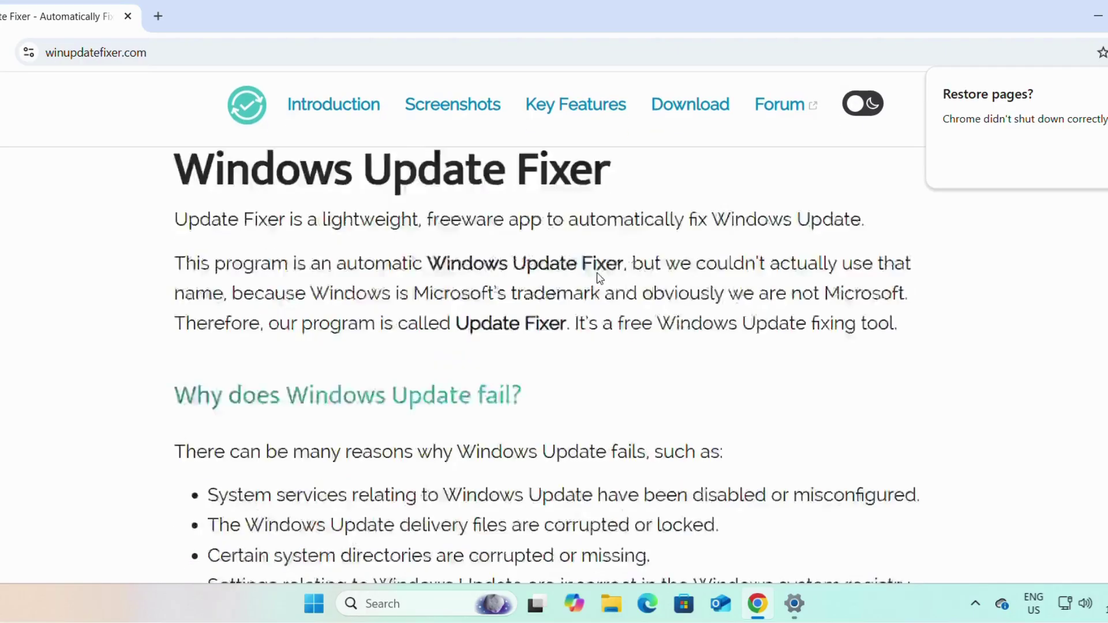
scroll(586, 313, "up", 1)
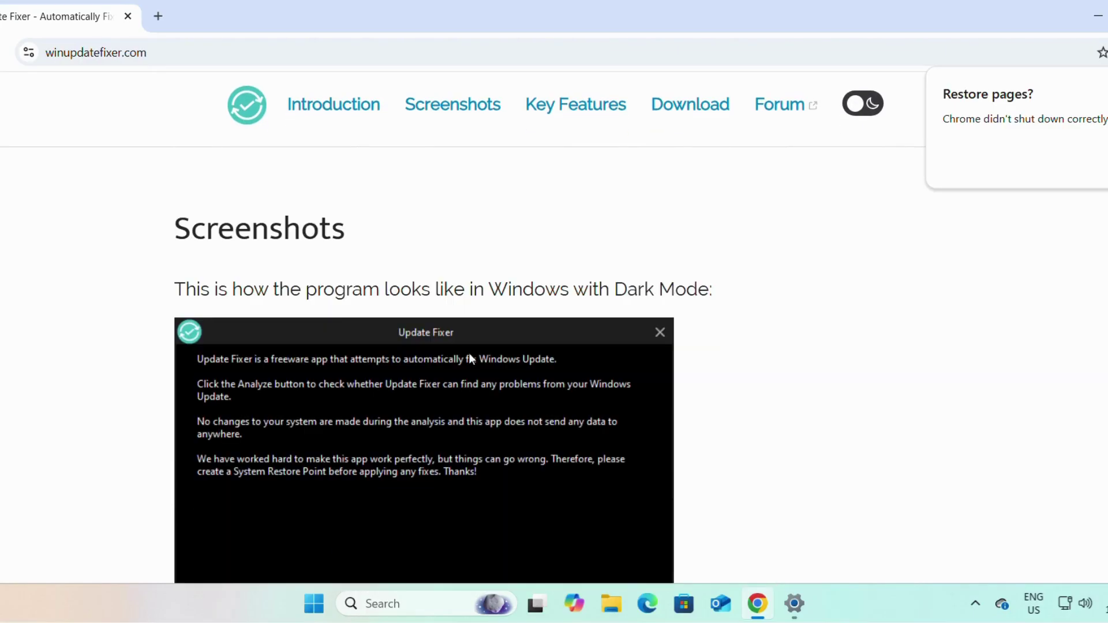
scroll(403, 384, "down", 15)
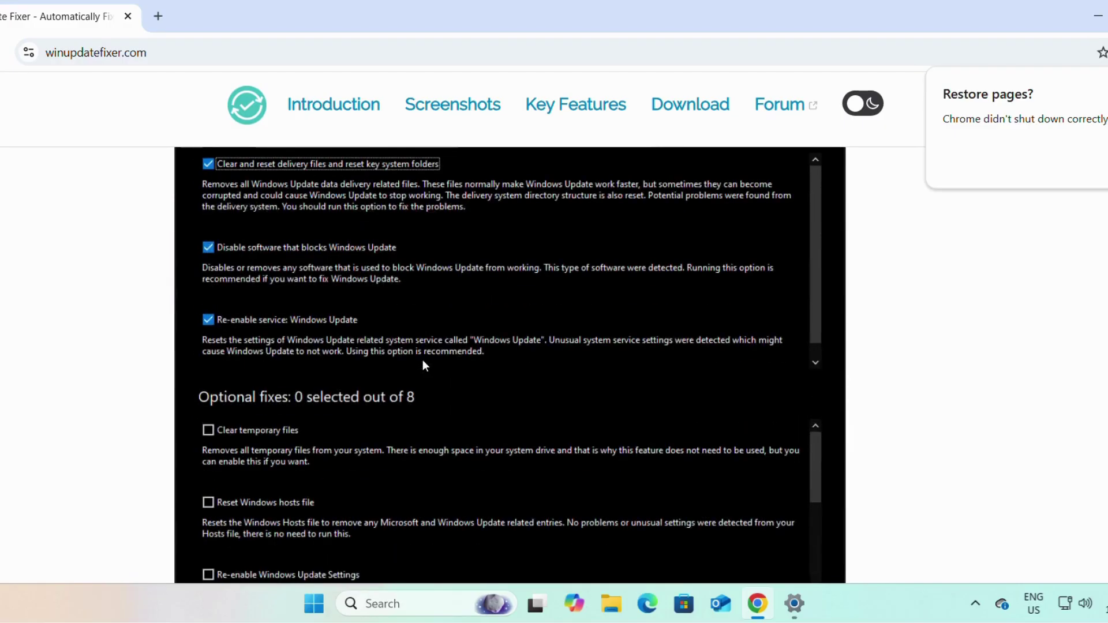
scroll(425, 365, "down", 10)
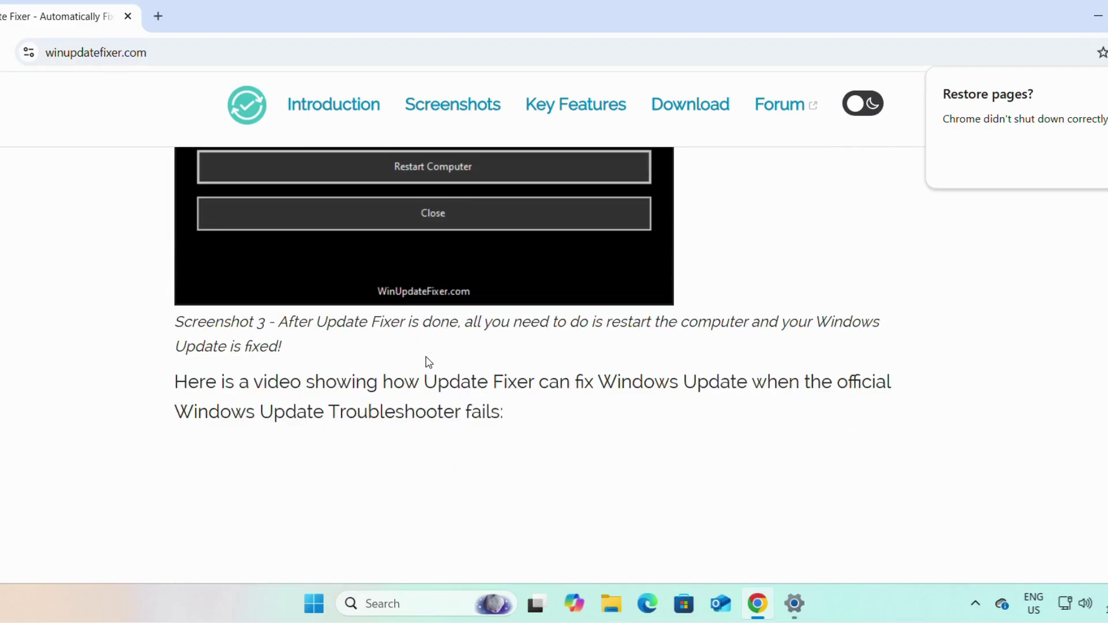
scroll(428, 361, "down", 20)
scroll(416, 358, "up", 3)
scroll(421, 351, "down", 8)
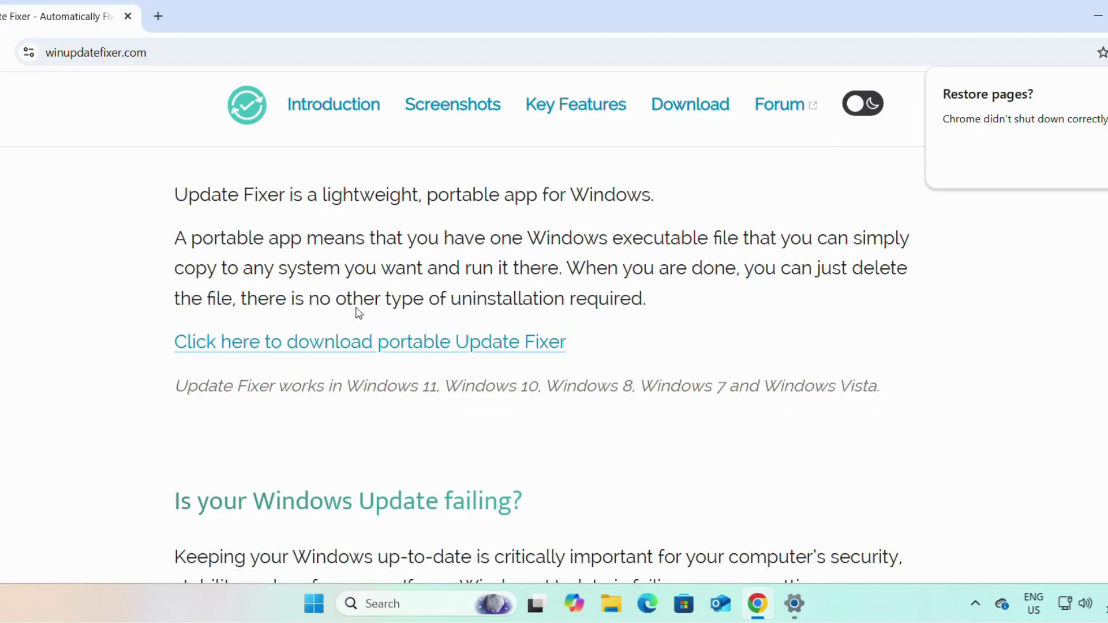
scroll(304, 261, "up", 2)
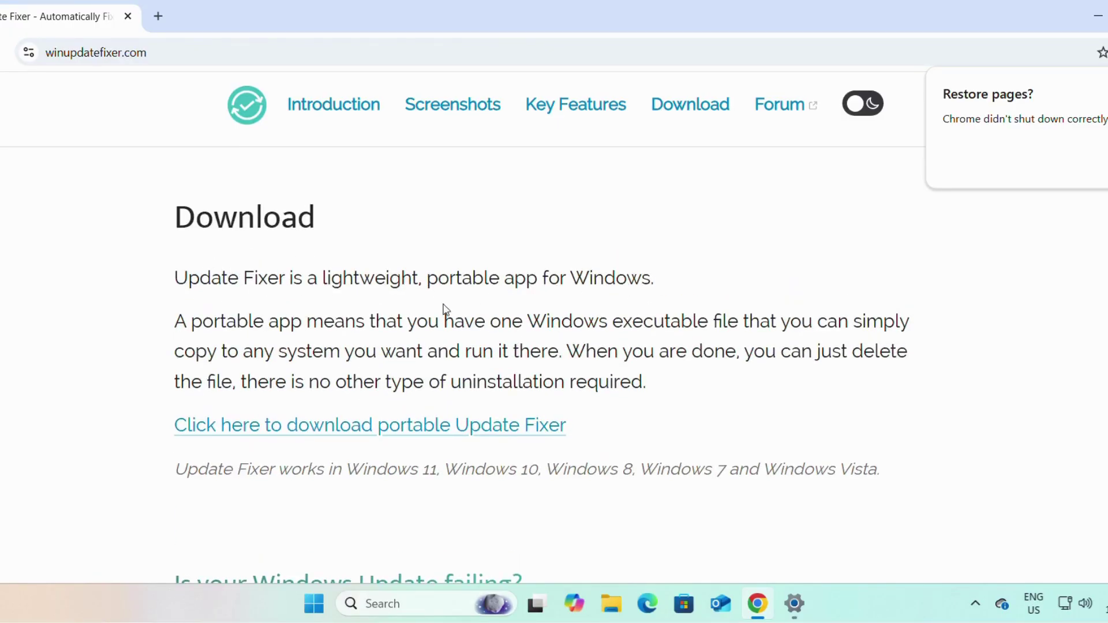
left_click(382, 430)
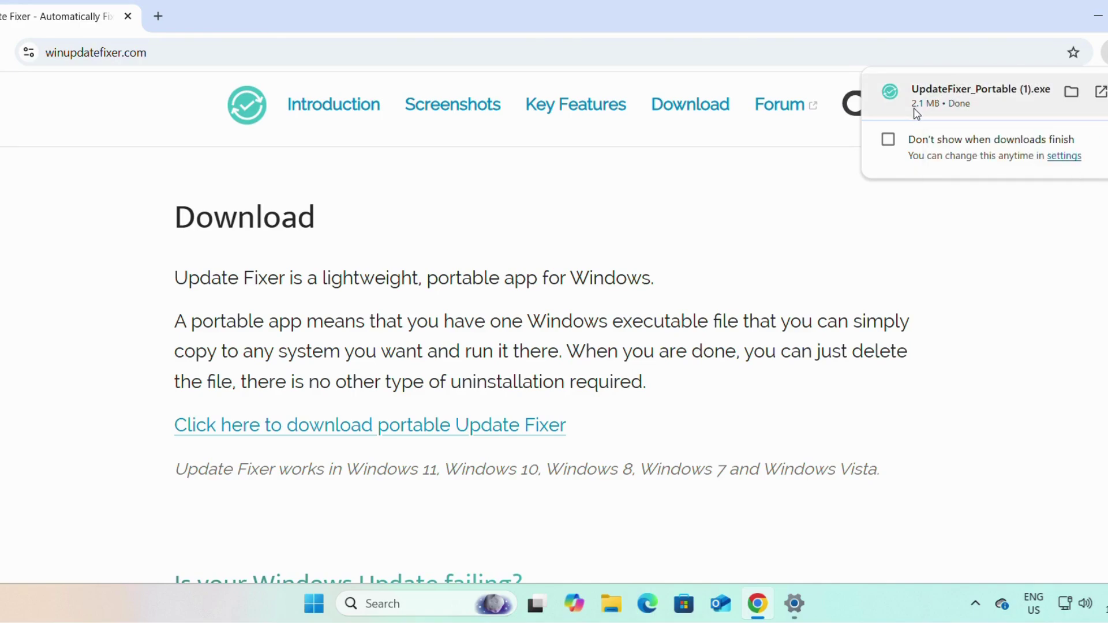
- Run UpdateFixer_Portable (1).exe from Chrome's downloads and approve the UAC prompt
left_click(972, 100)
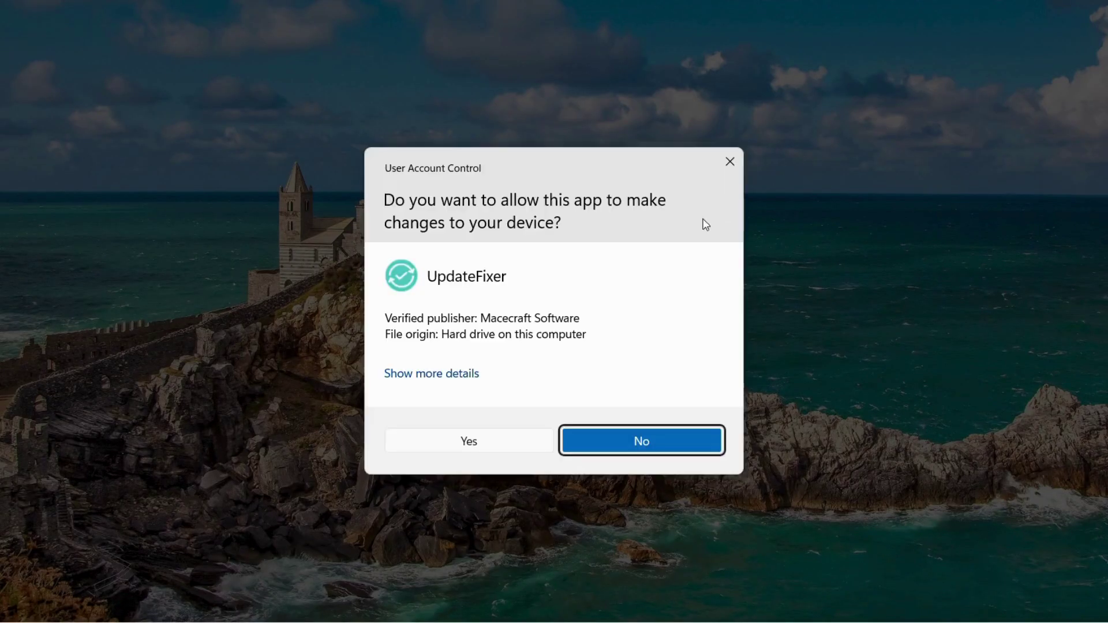
left_click(480, 448)
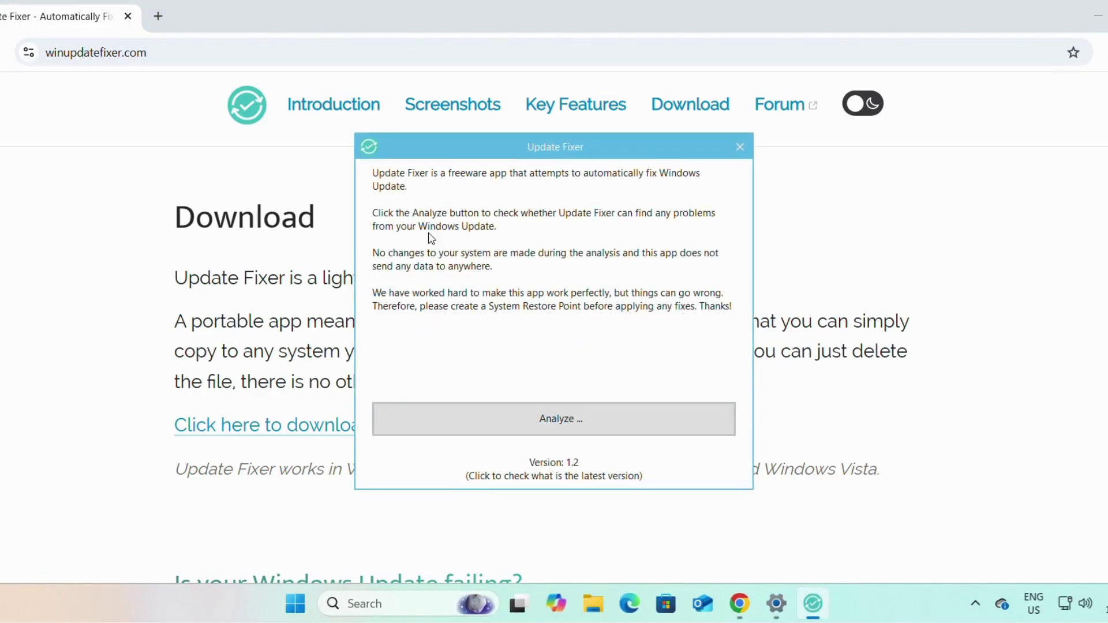
- Run Update Fixer's analysis of Windows Update for problems
left_click(571, 421)
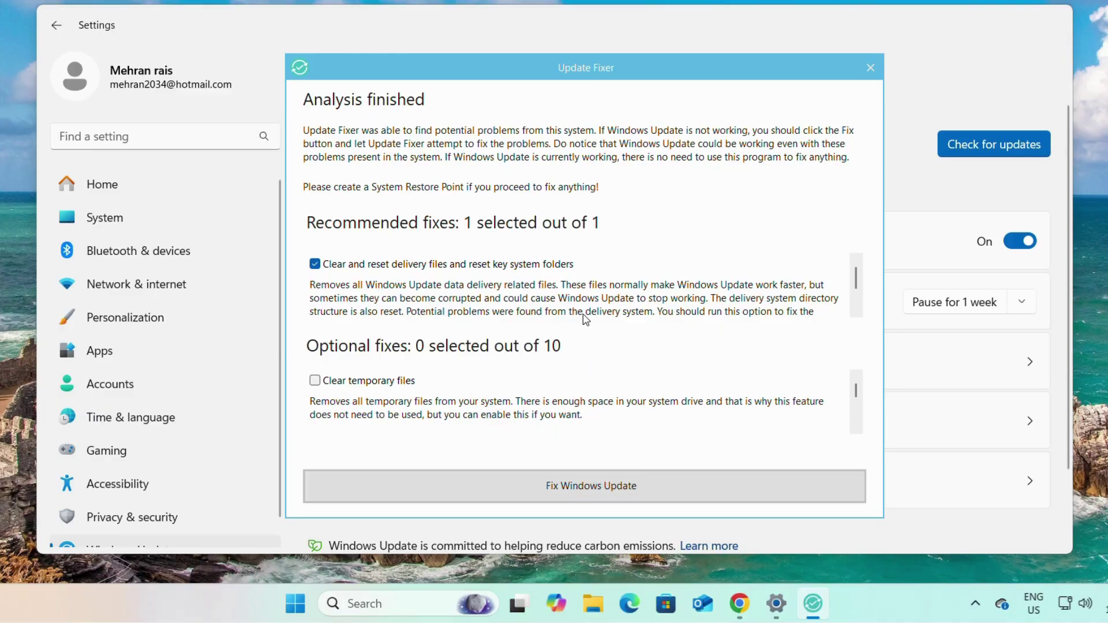
- Select the temporary files, hosts file, Update Settings, blocking software and Windows Update service fixes
scroll(584, 312, "down", 1)
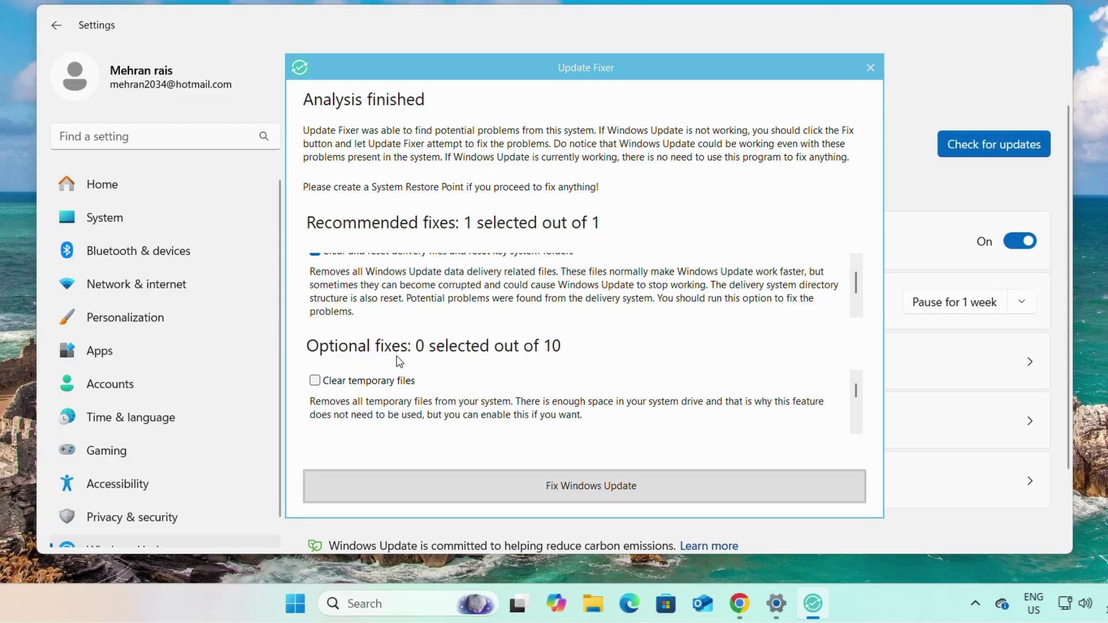
left_click(315, 381)
scroll(442, 352, "down", 2)
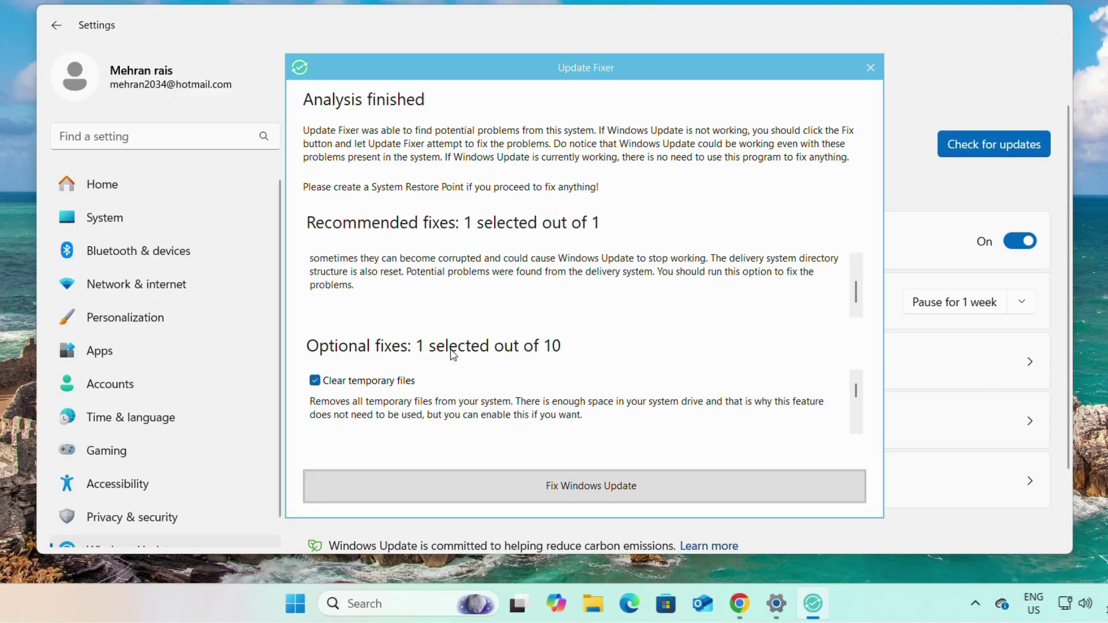
scroll(738, 370, "down", 3)
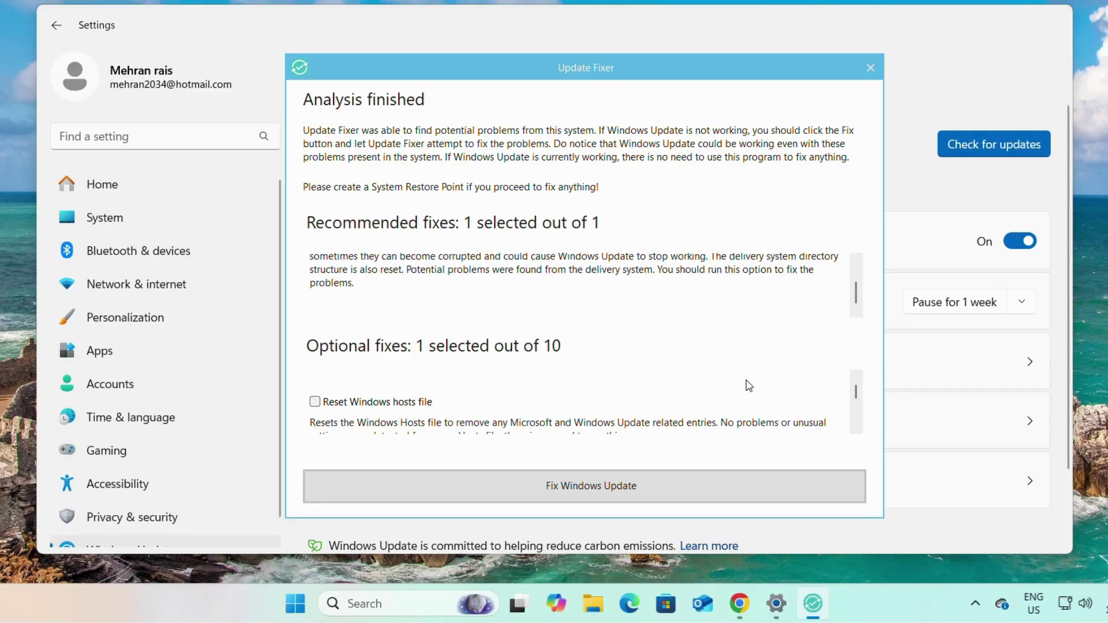
left_click(315, 402)
scroll(528, 398, "down", 1)
scroll(529, 398, "down", 1)
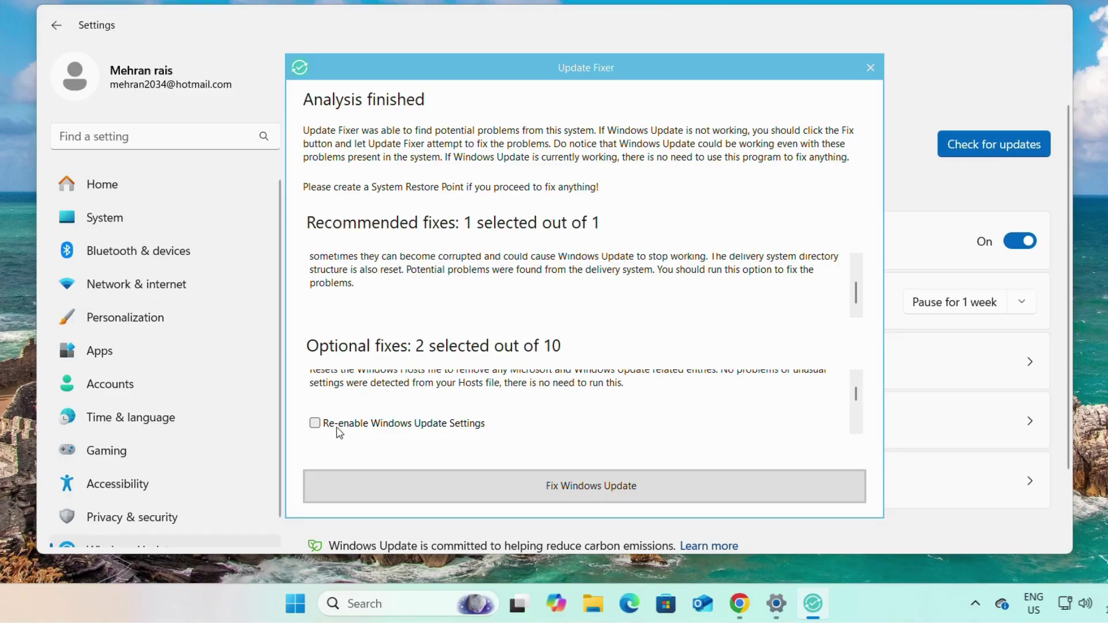
left_click(408, 426)
scroll(564, 415, "down", 3)
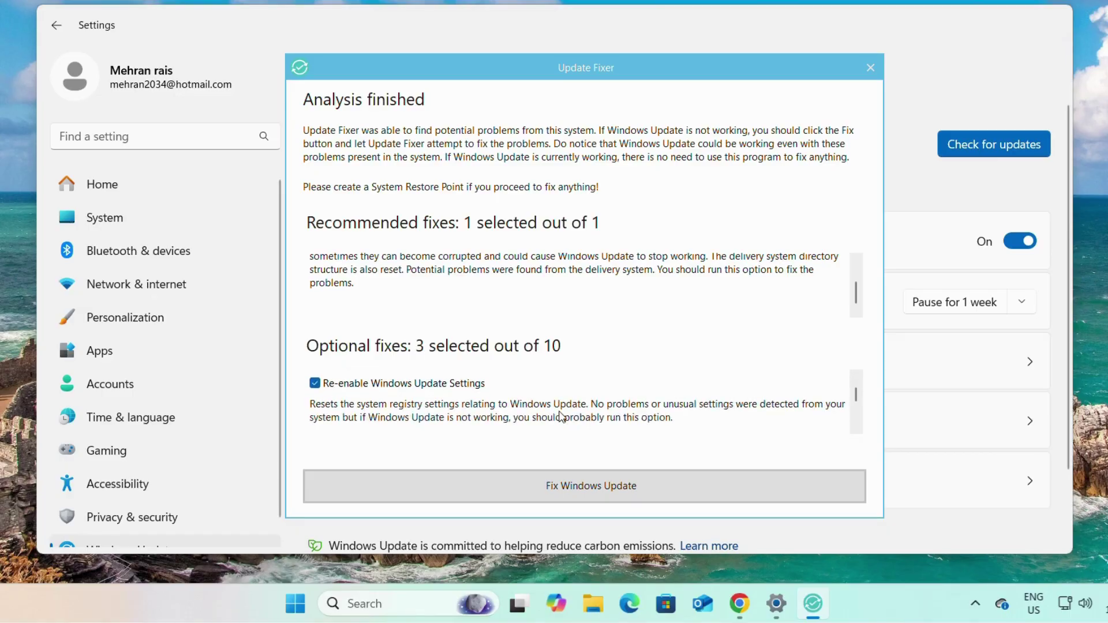
scroll(562, 415, "down", 1)
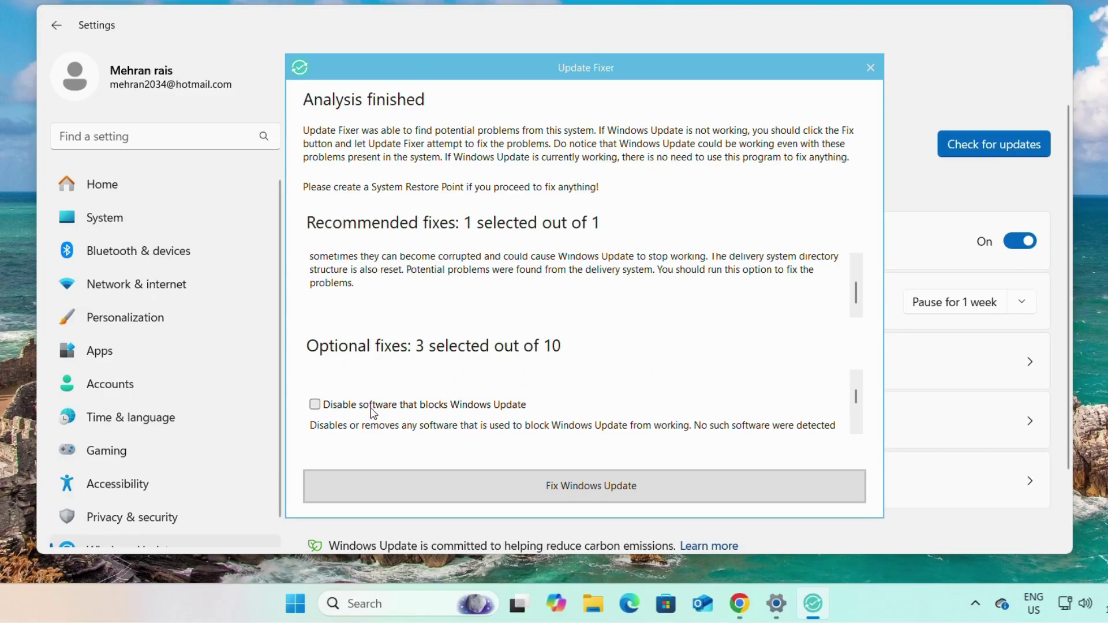
left_click(408, 410)
scroll(599, 410, "down", 2)
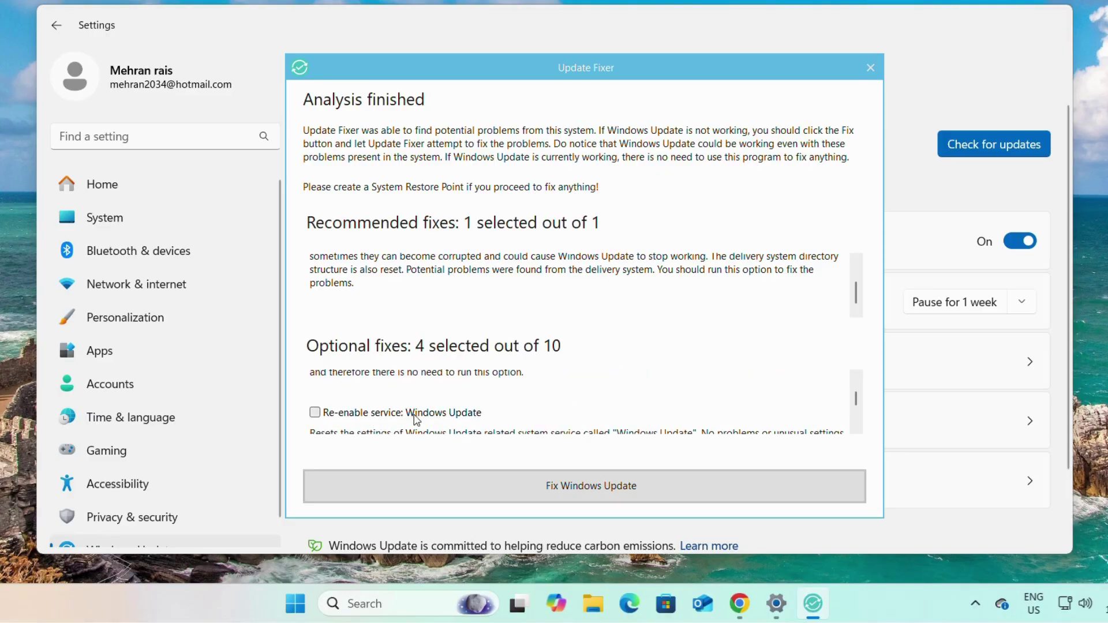
left_click(444, 414)
- Select the BITS, Cryptographic, Installer, Modules Installer and Orchestrator fixes, then run Fix Windows Update
scroll(549, 407, "down", 2)
scroll(551, 403, "down", 1)
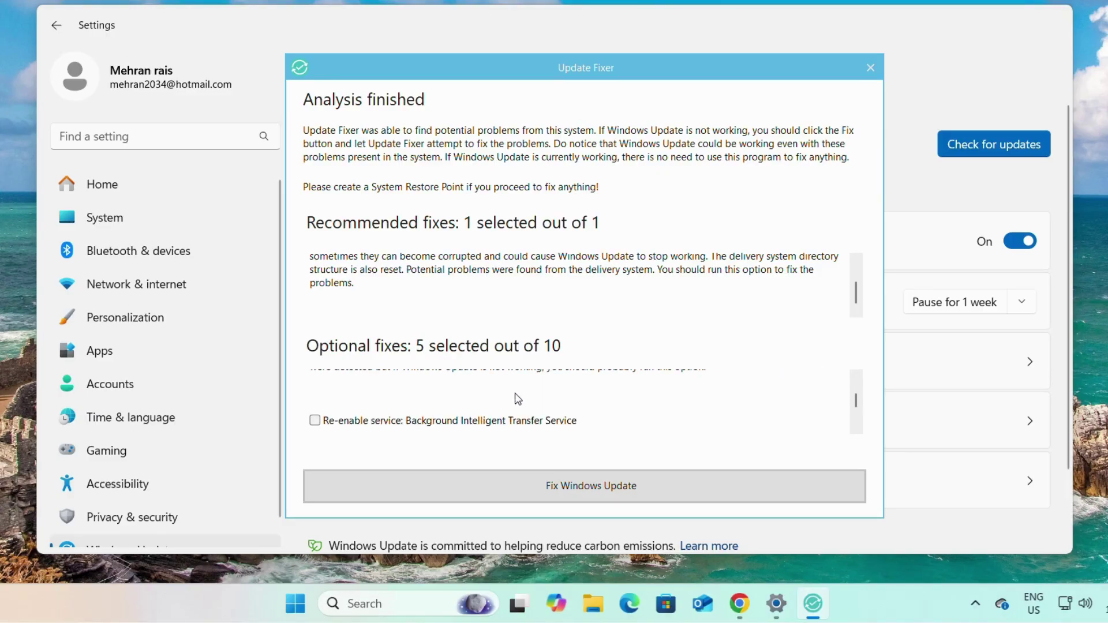
left_click(430, 427)
scroll(554, 421, "down", 3)
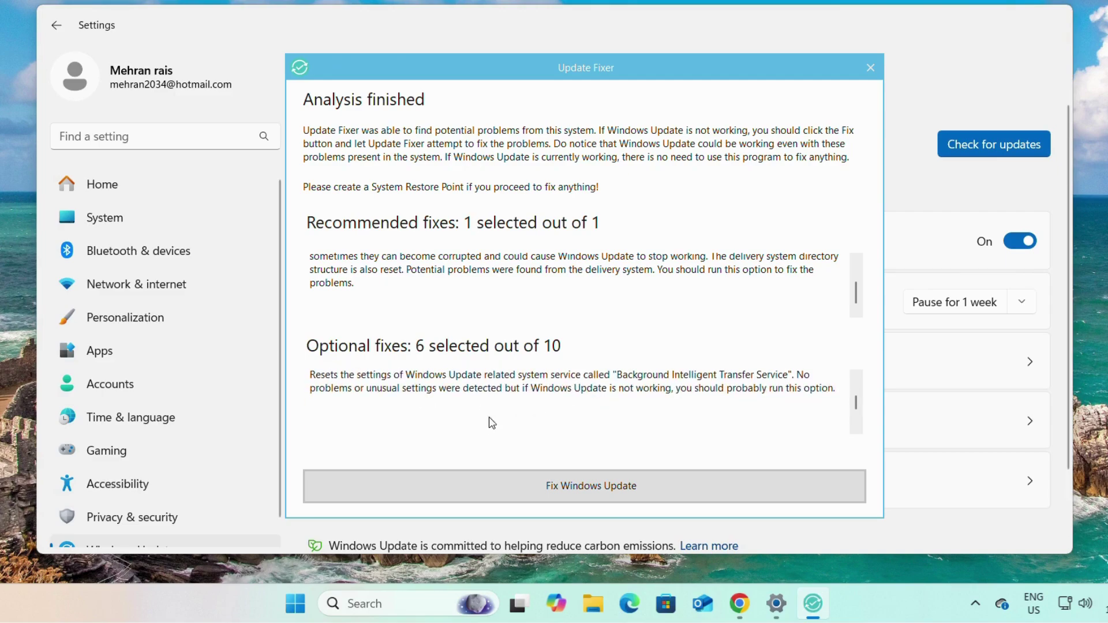
left_click(480, 404)
scroll(523, 404, "down", 3)
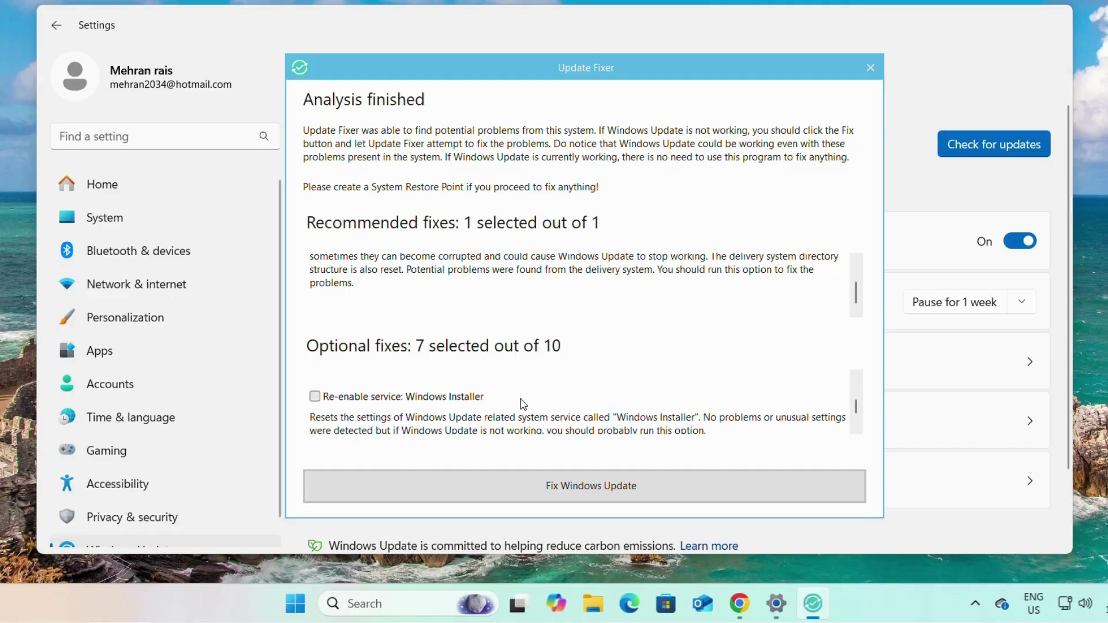
left_click(425, 398)
scroll(425, 404, "down", 3)
left_click(438, 417)
scroll(548, 404, "down", 3)
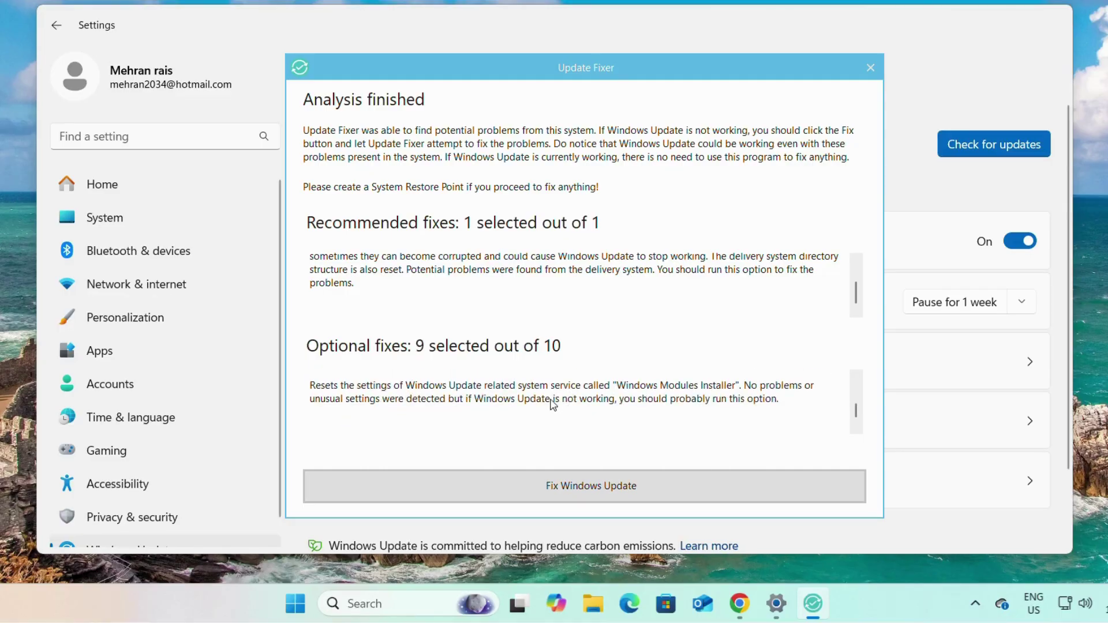
left_click(465, 413)
scroll(584, 413, "down", 3)
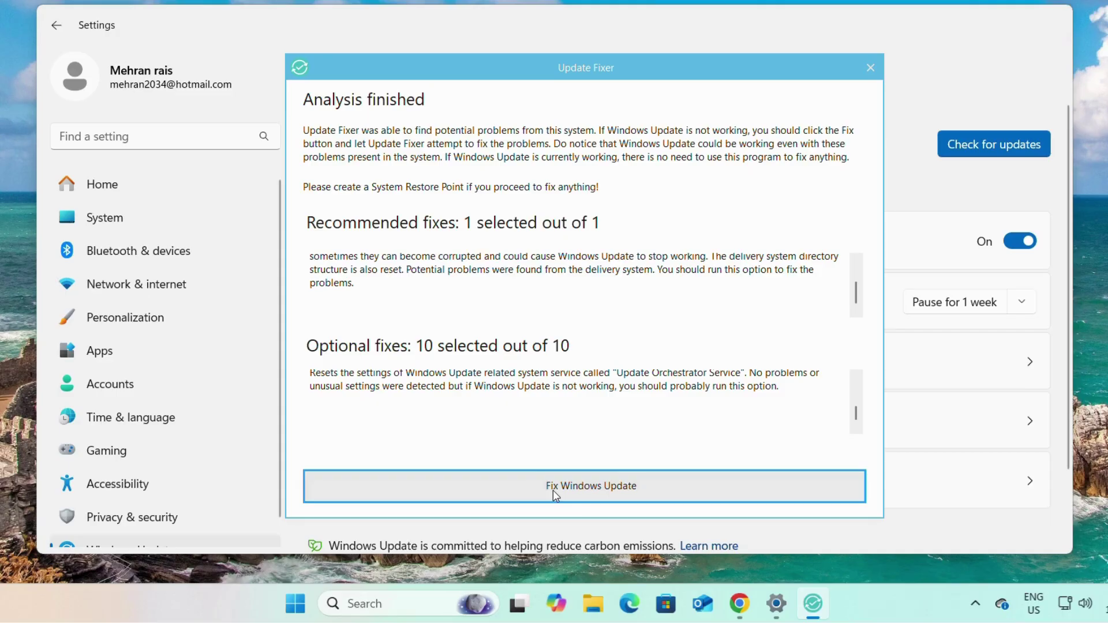
left_click(583, 490)
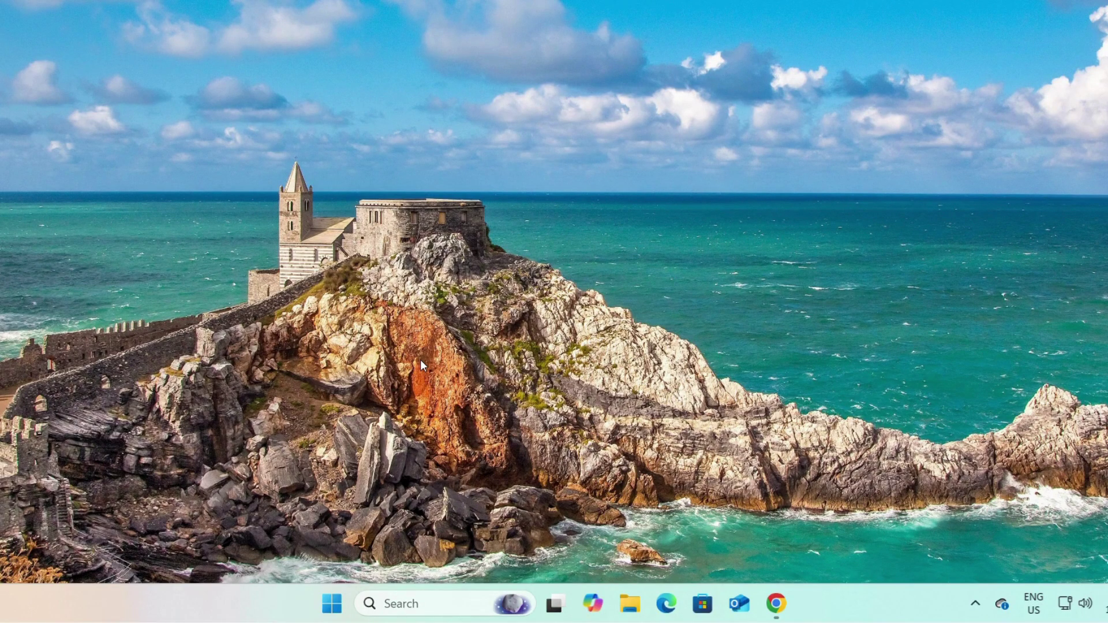
- Launch gpedit.msc and widen the editor's tree pane
key("super+r")
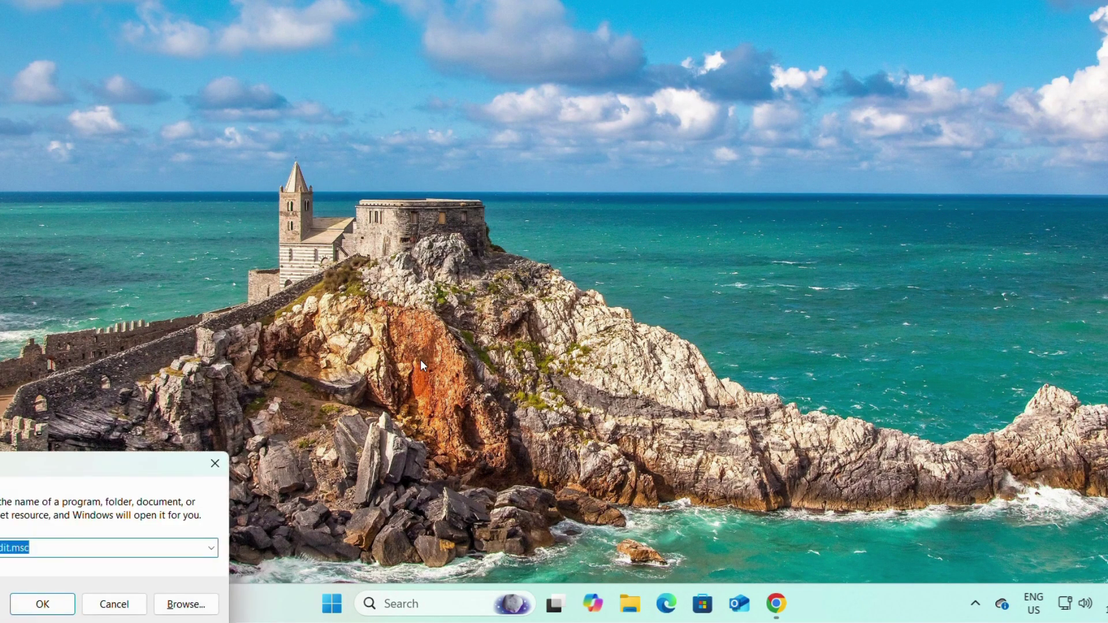
key("BackSpace")
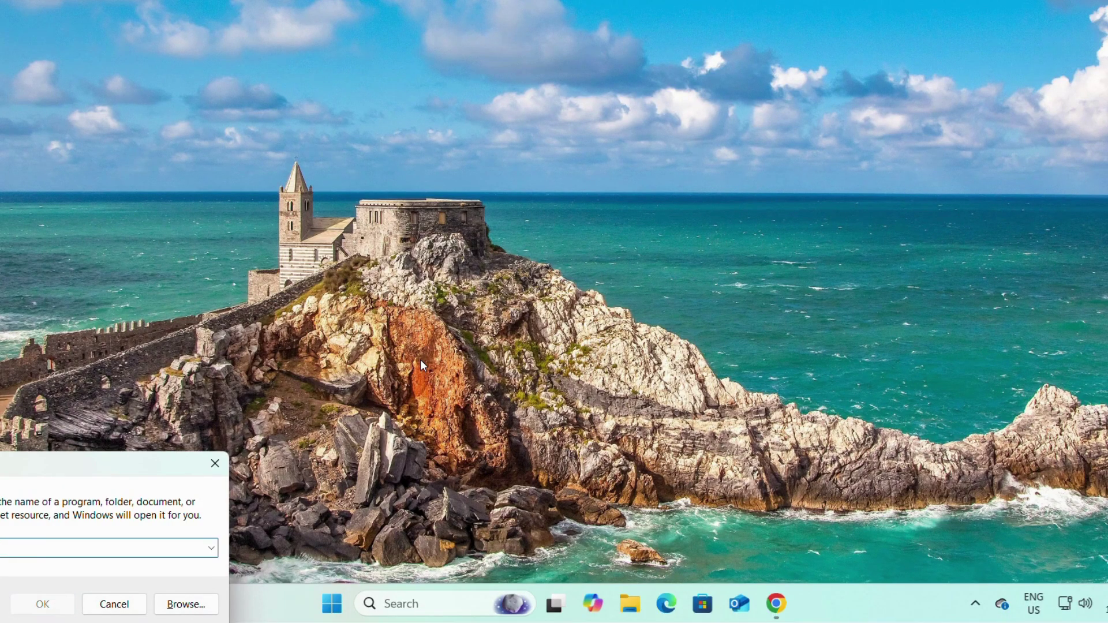
type("gped")
type("it.mn")
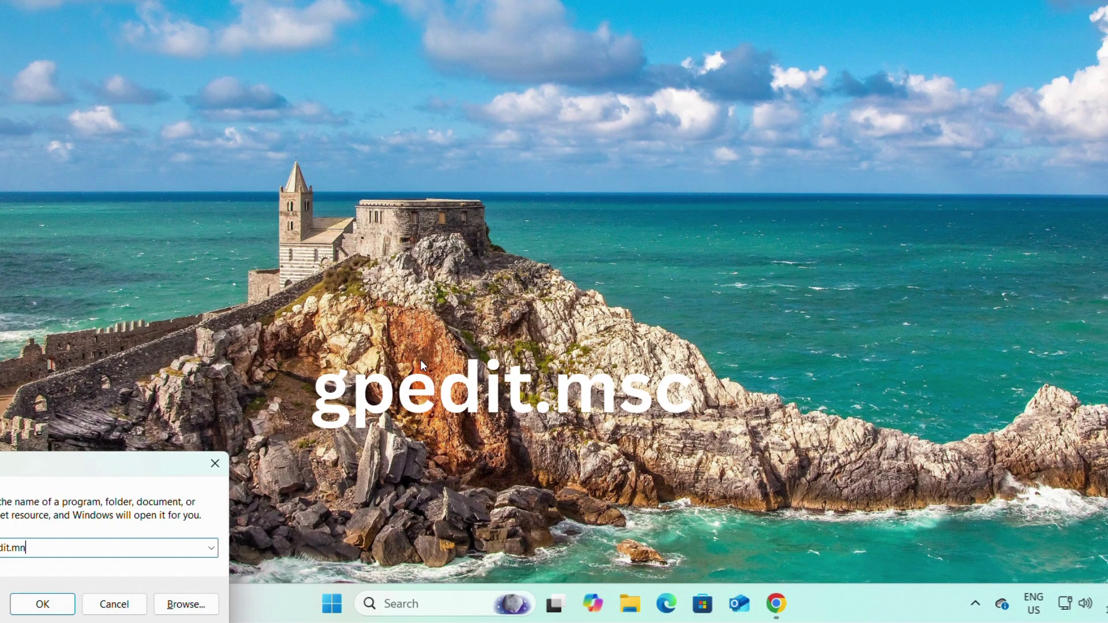
key("BackSpace")
type("sc")
key("Return")
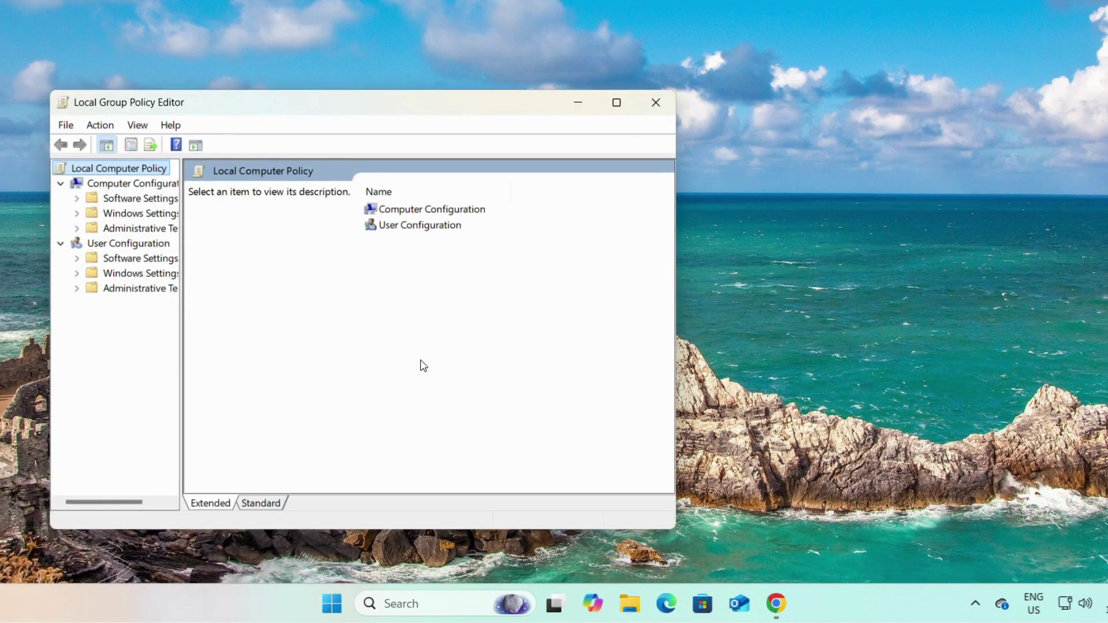
left_click_drag(358, 110, 507, 103)
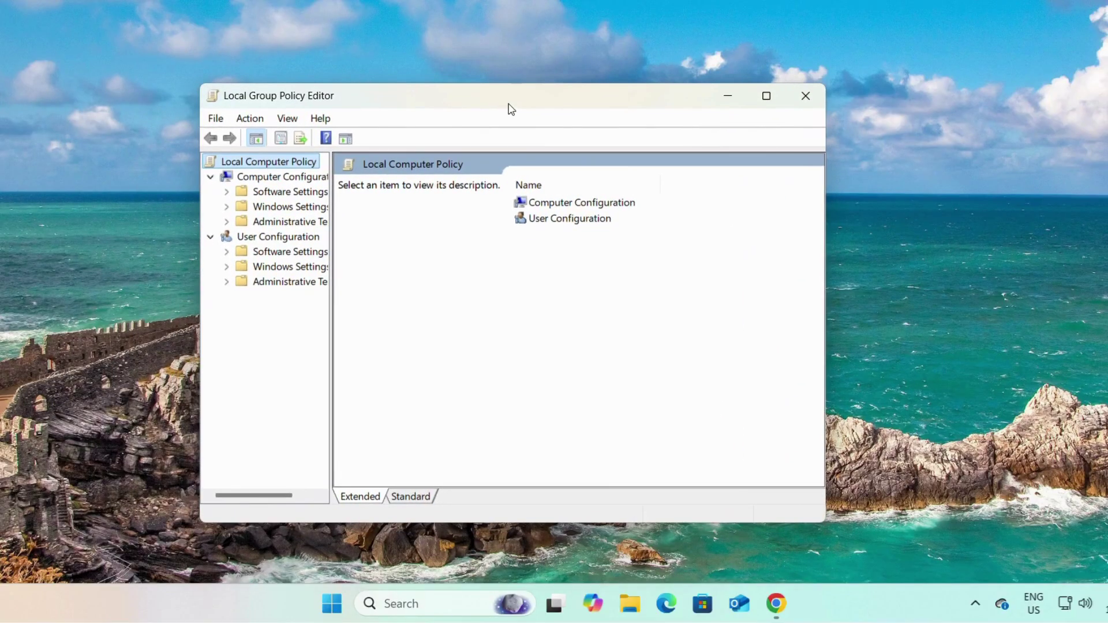
left_click_drag(332, 247, 512, 262)
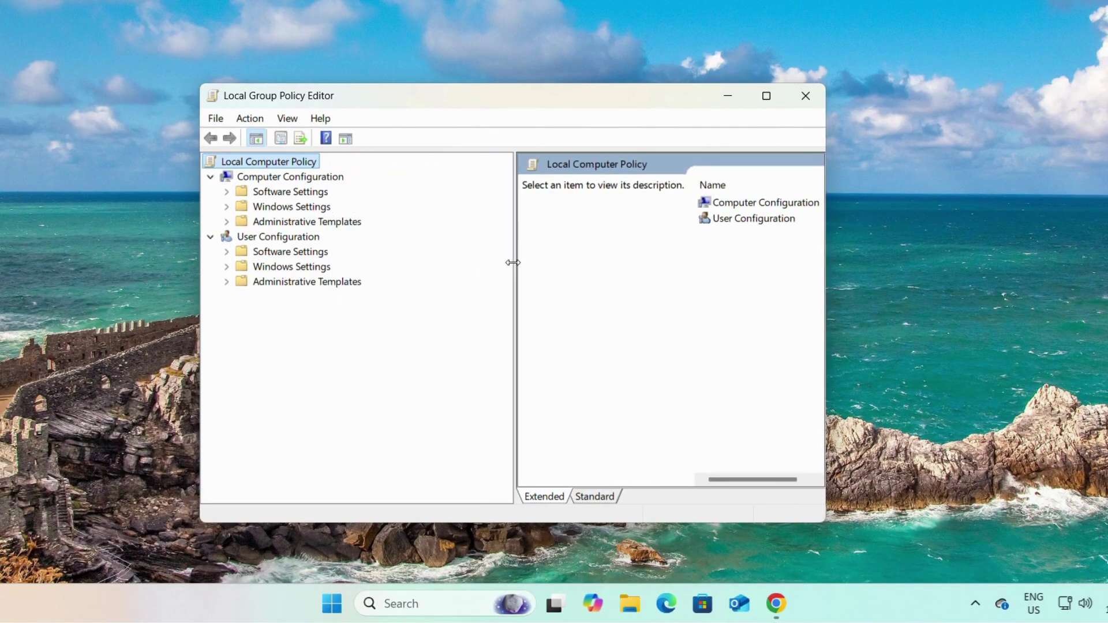
- Expand Computer Configuration > Administrative Templates and enlarge the editor window
left_click(271, 180)
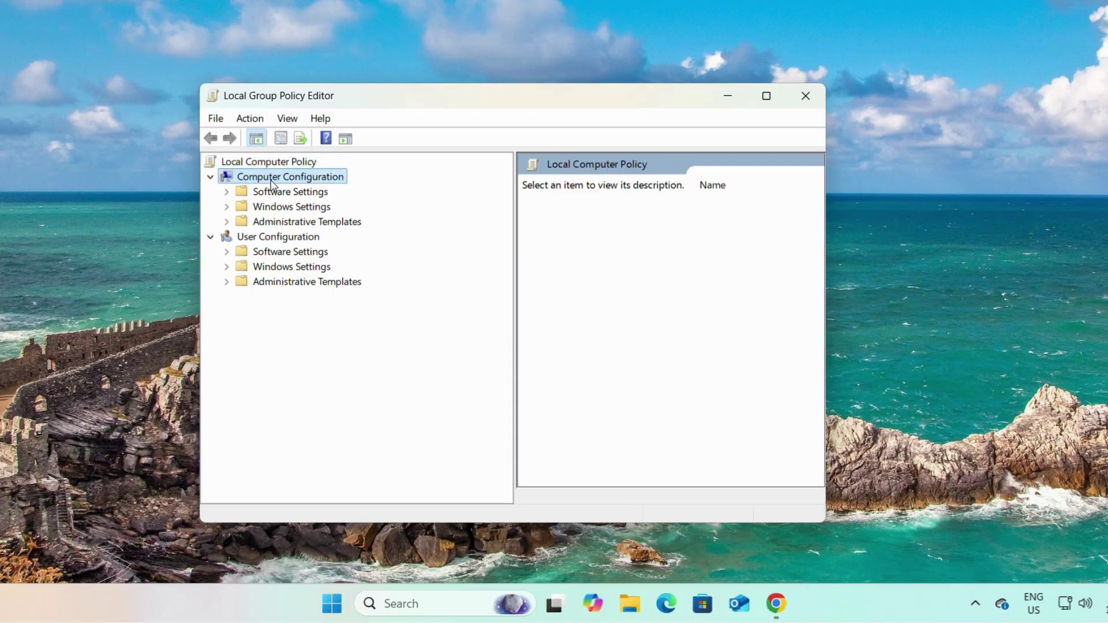
left_click(293, 227)
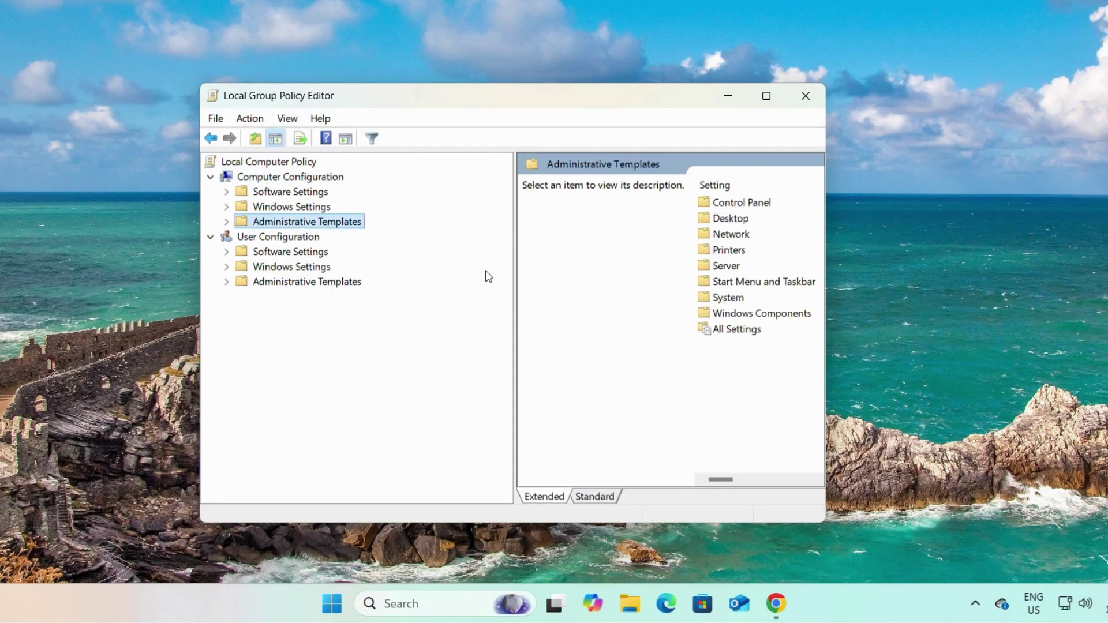
left_click_drag(532, 97, 382, 94)
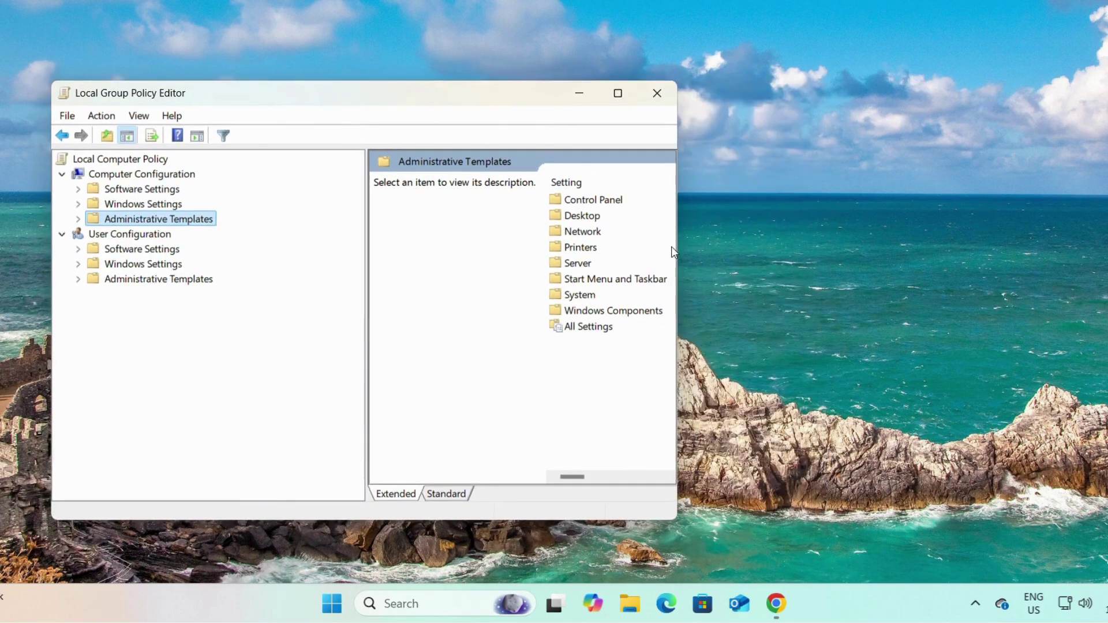
left_click_drag(678, 251, 817, 251)
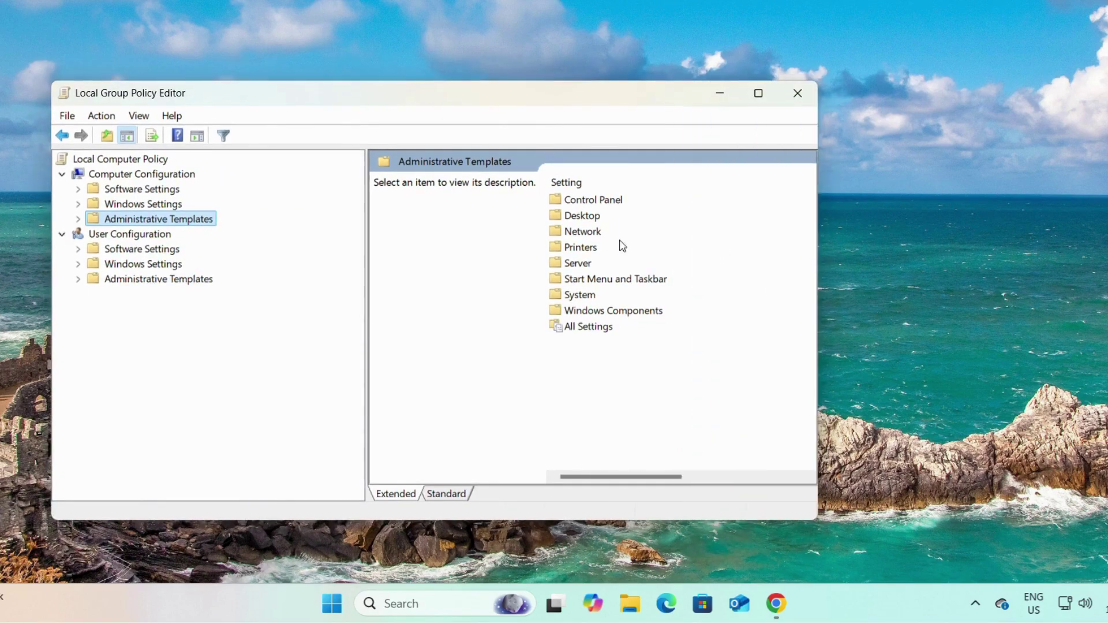
- Open the Limit reservable bandwidth policy under Network > QoS Packet Scheduler
double_click(583, 232)
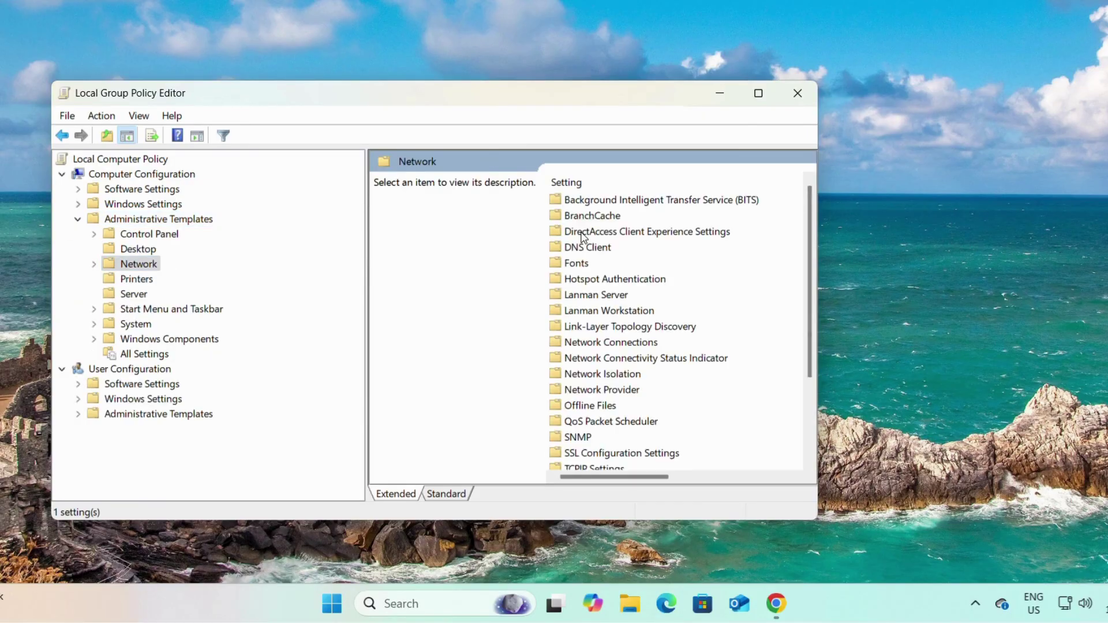
double_click(617, 424)
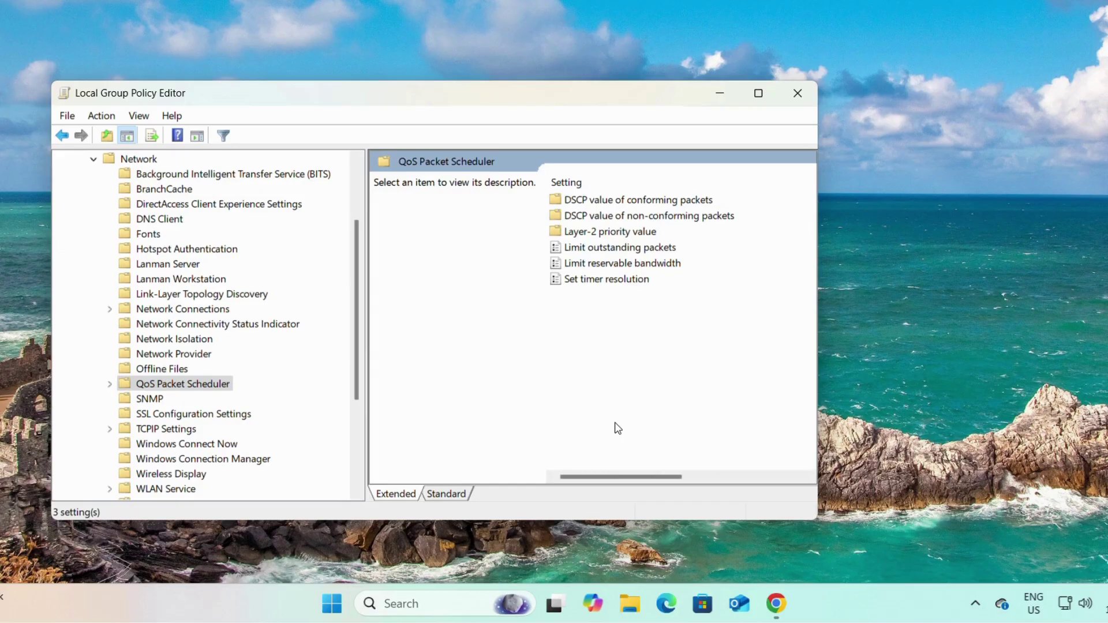
left_click(634, 264)
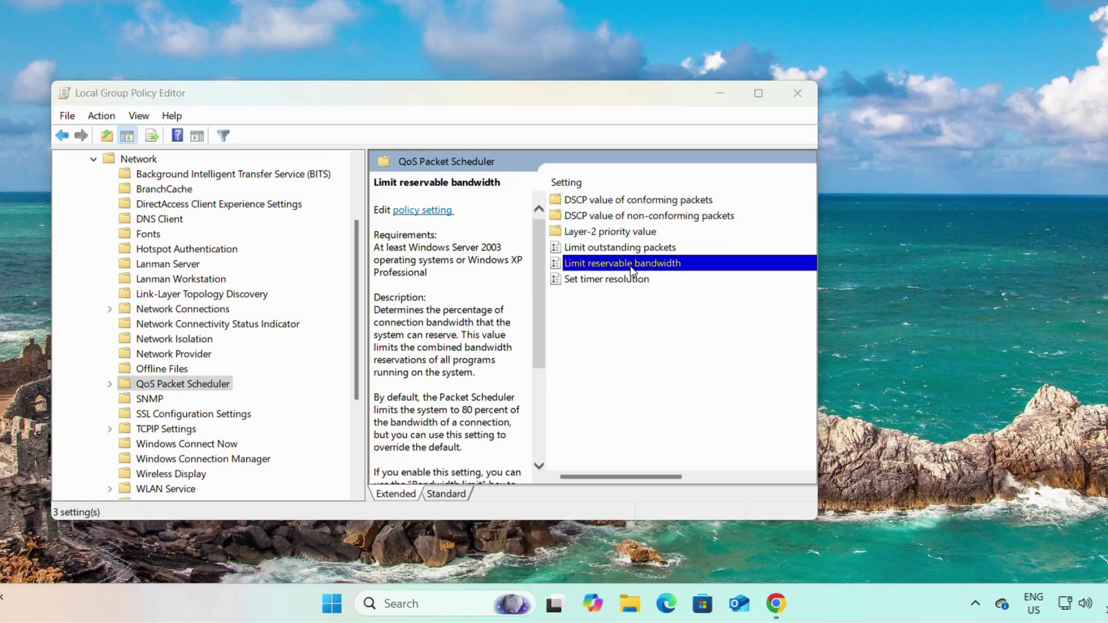
double_click(633, 267)
left_click_drag(372, 123, 556, 96)
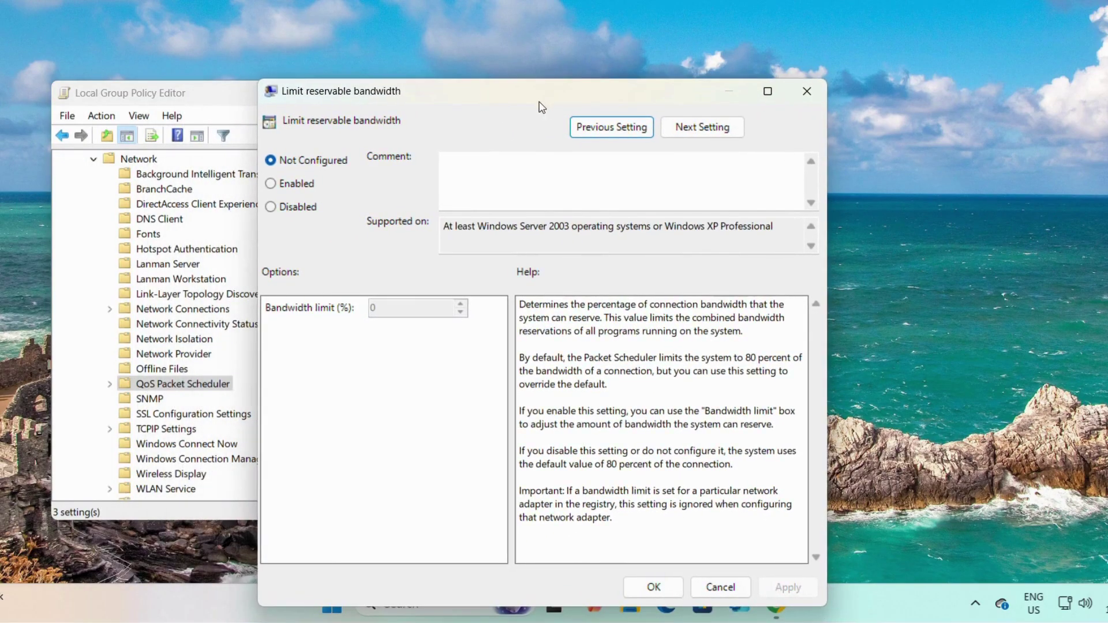
- Enable the policy with a 100% bandwidth limit, apply it, and close the editor
left_click(293, 184)
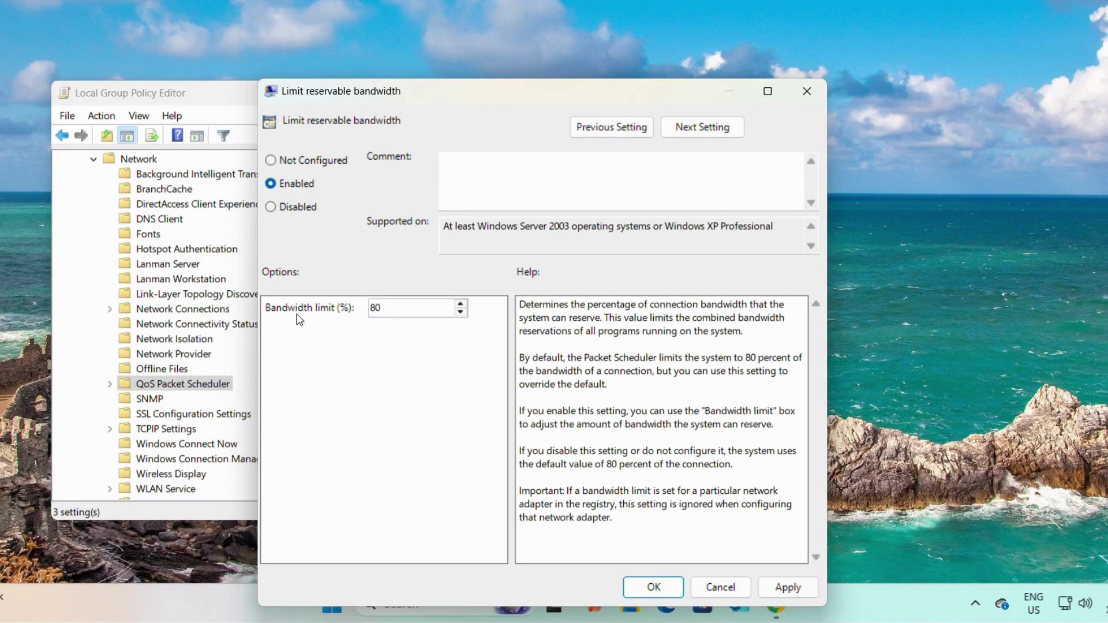
double_click(382, 308)
type("100")
left_click(787, 586)
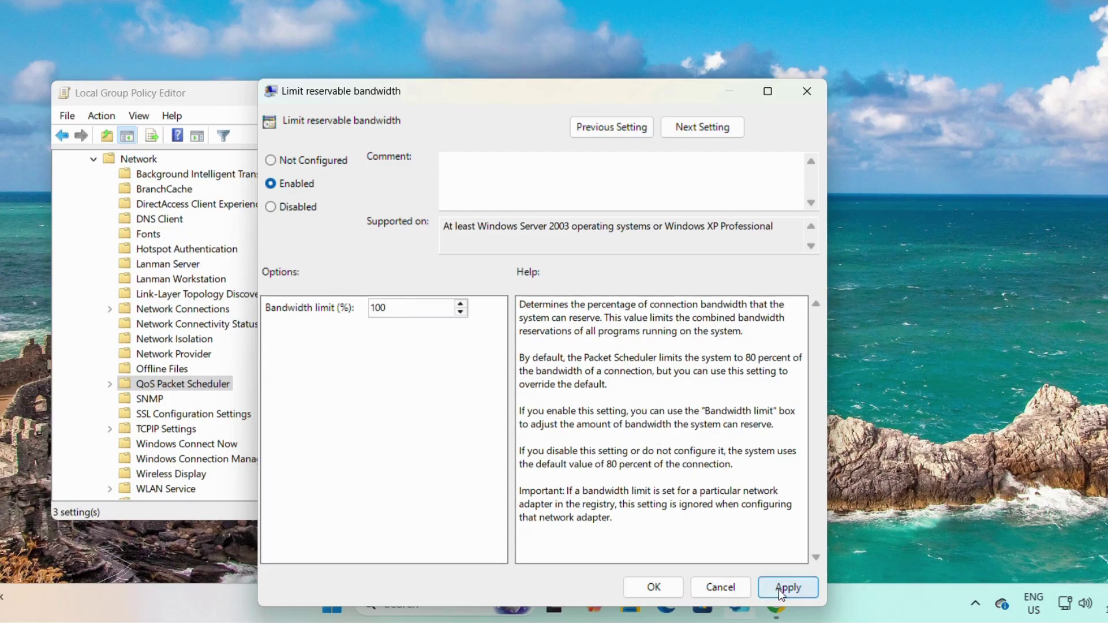
left_click(667, 588)
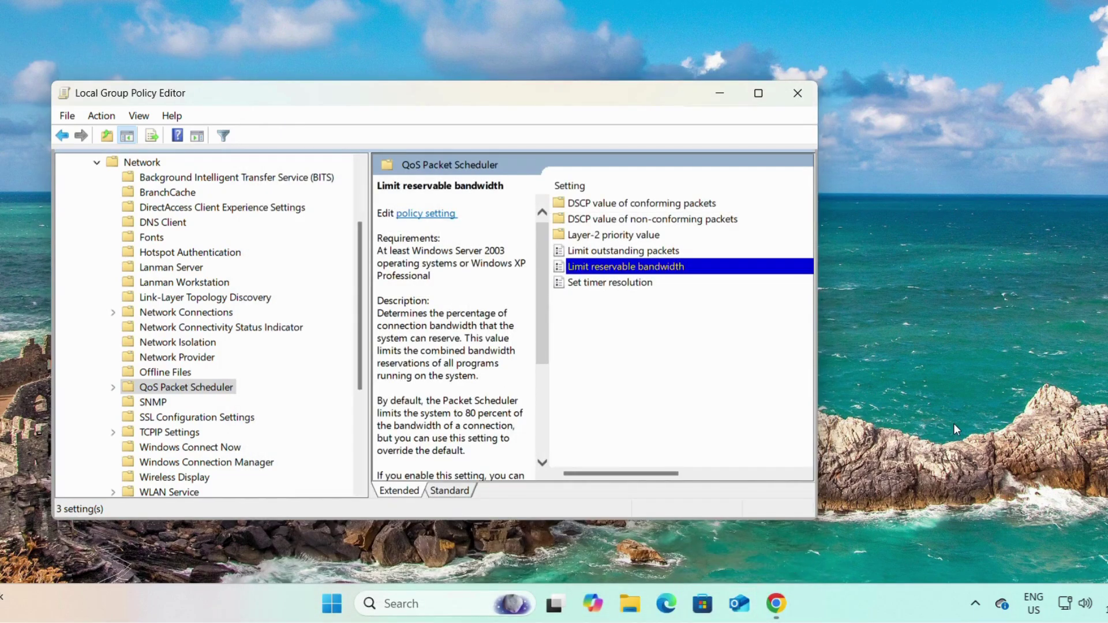
key("alt+F4")
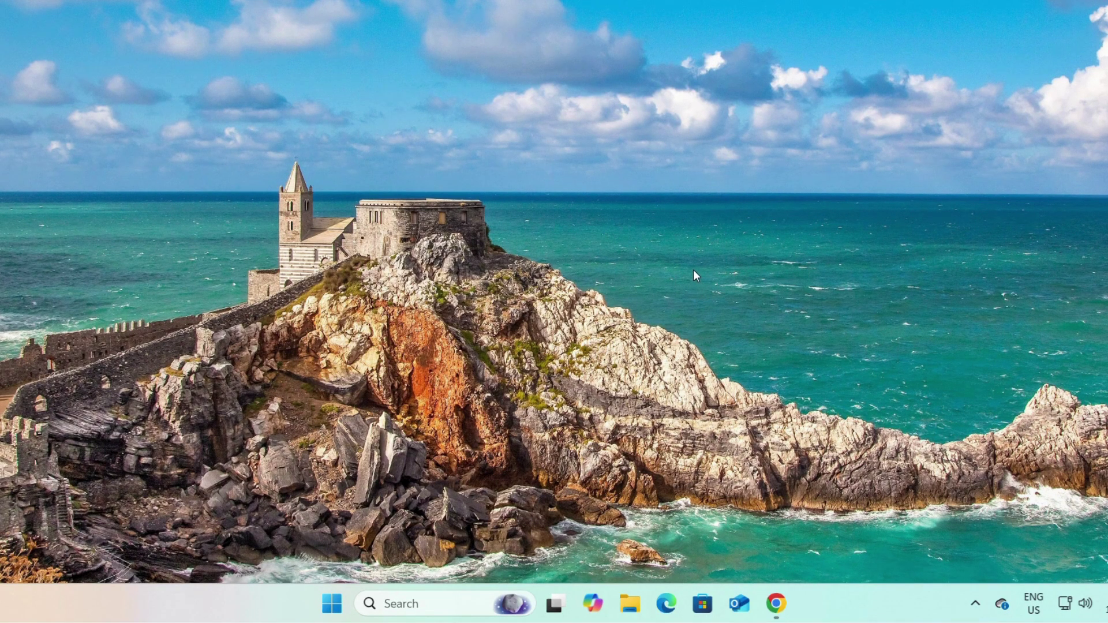
- Relaunch gpedit.msc and open the Limit reservable bandwidth policy under Network > QoS Packet Scheduler
key("super+r")
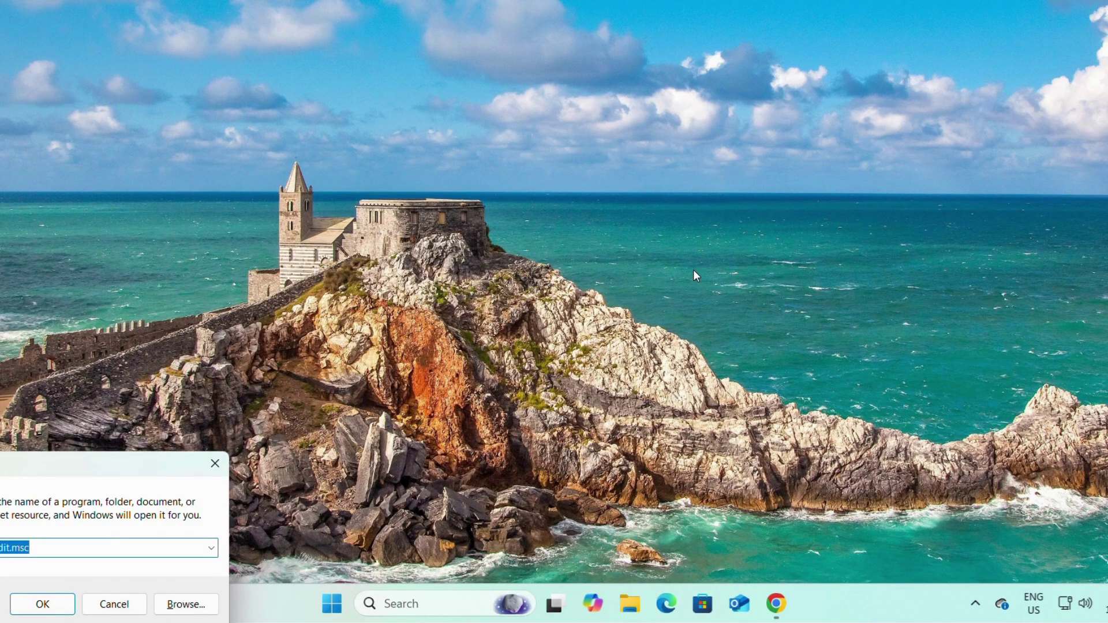
key("Return")
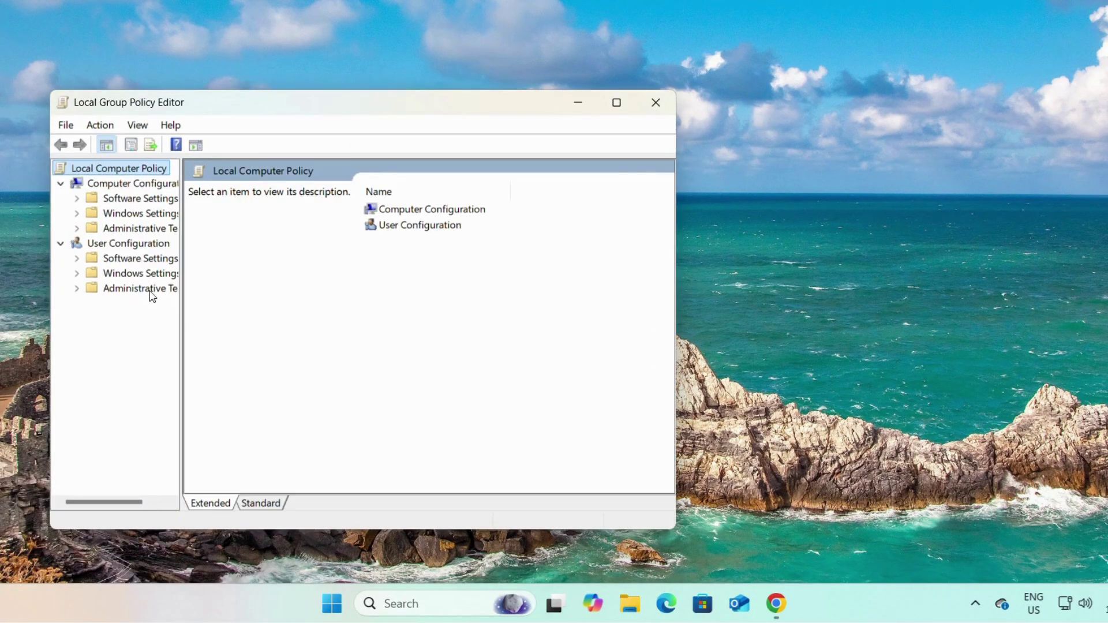
left_click(146, 229)
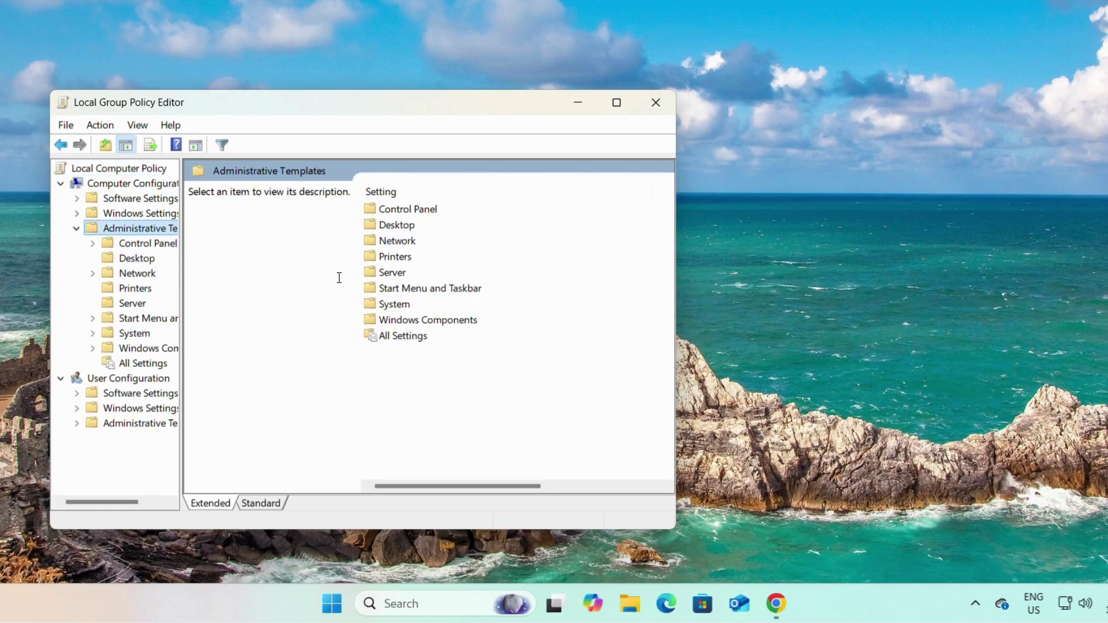
double_click(404, 240)
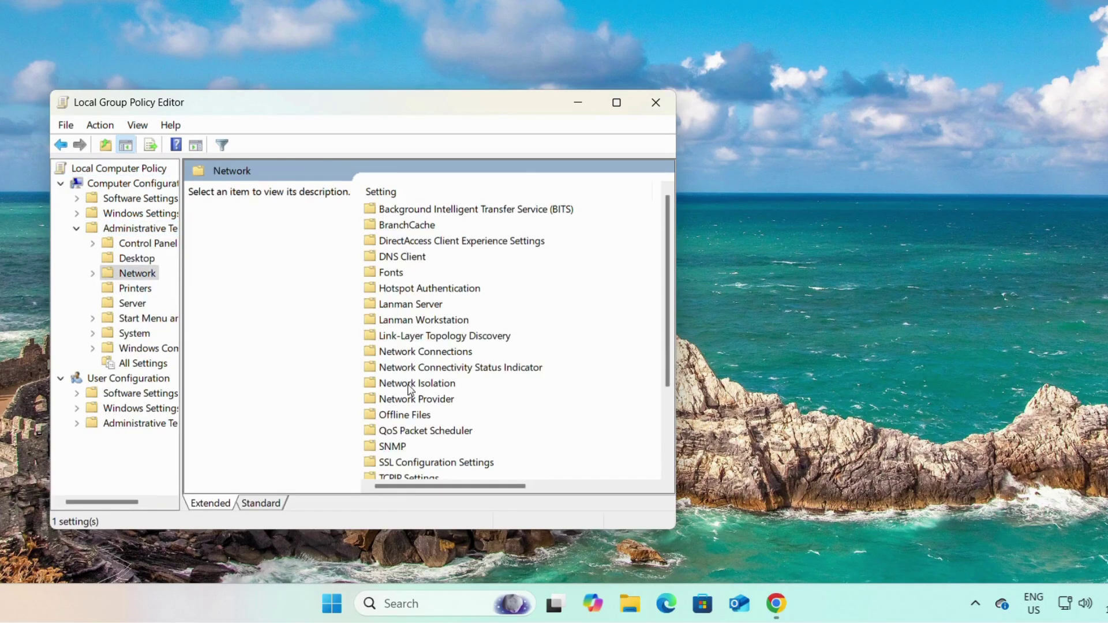
double_click(417, 431)
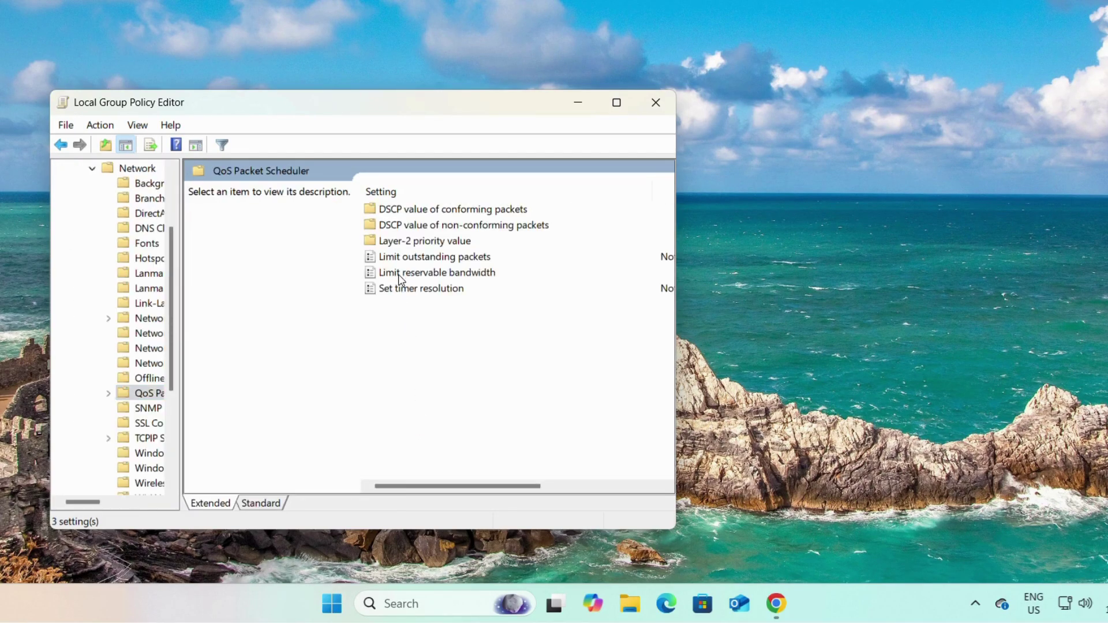
double_click(401, 279)
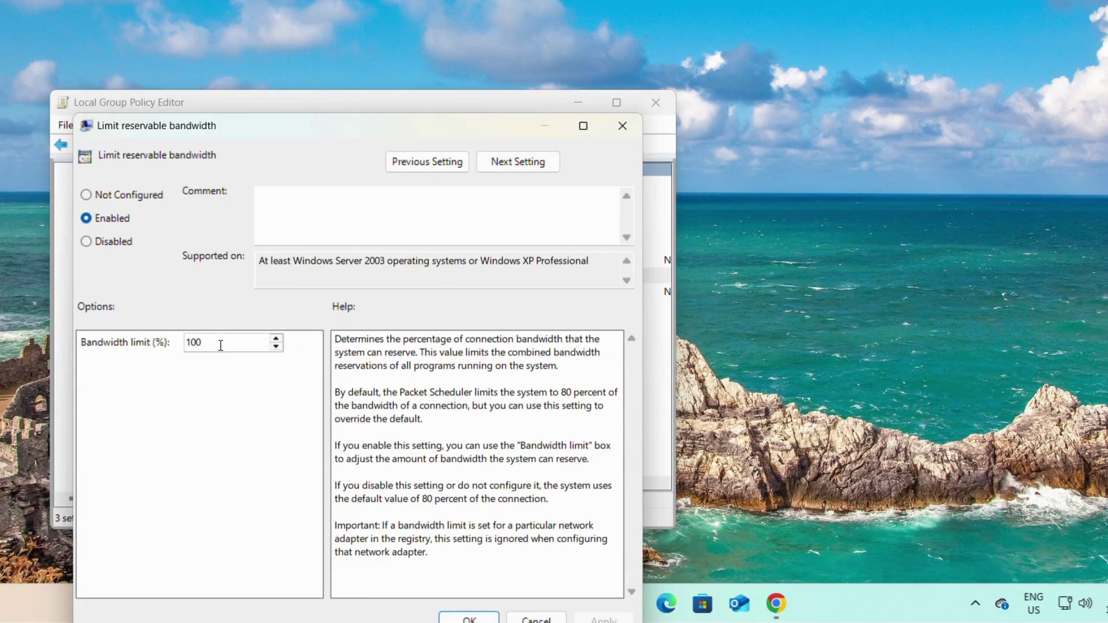
- Enter 80 as the bandwidth limit, then set the policy to Not Configured and apply it
left_click_drag(220, 344, 174, 349)
type("80")
left_click(119, 196)
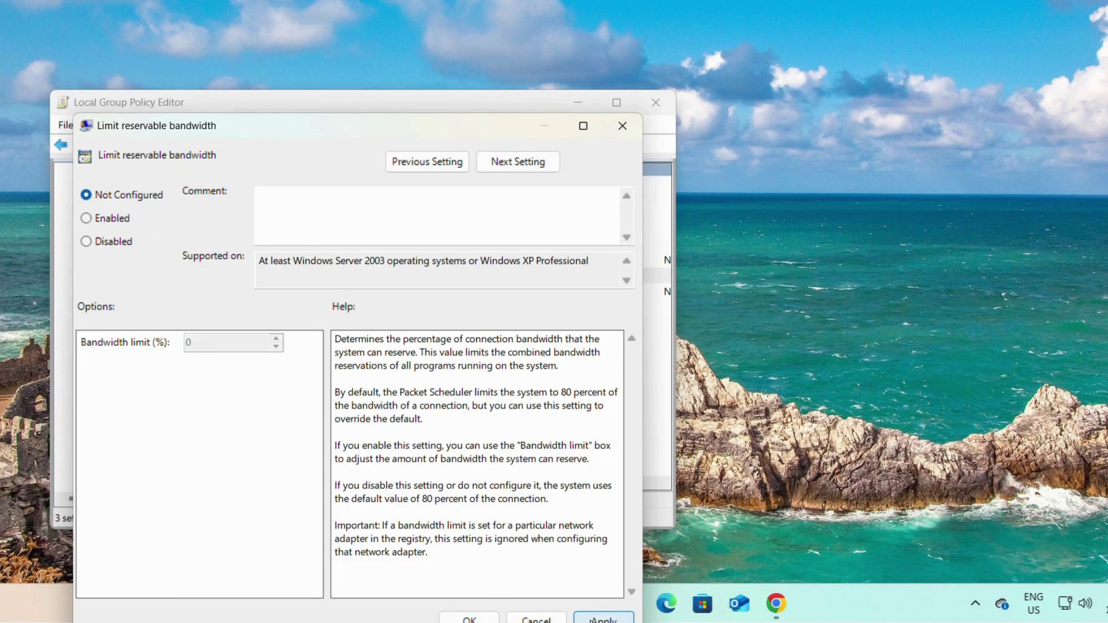
left_click(604, 619)
left_click(483, 616)
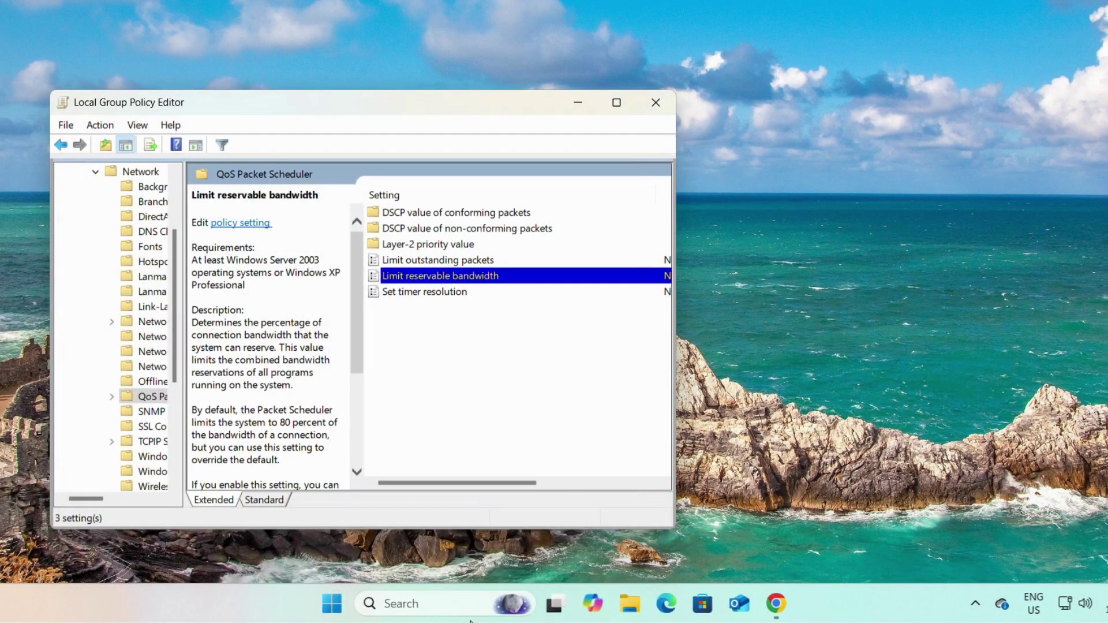
left_click(656, 103)
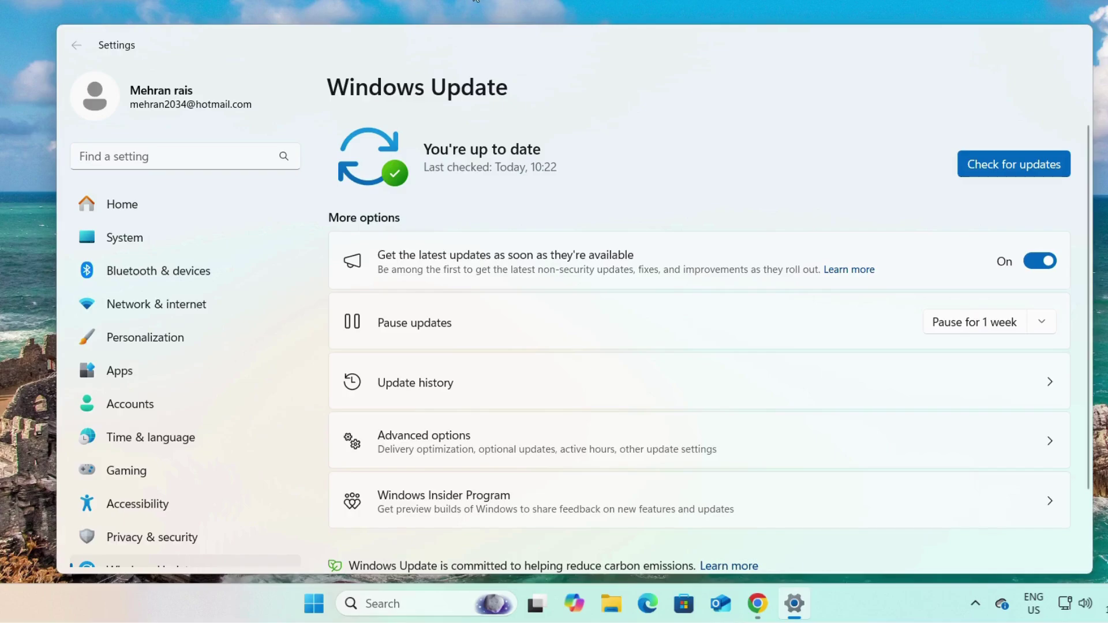